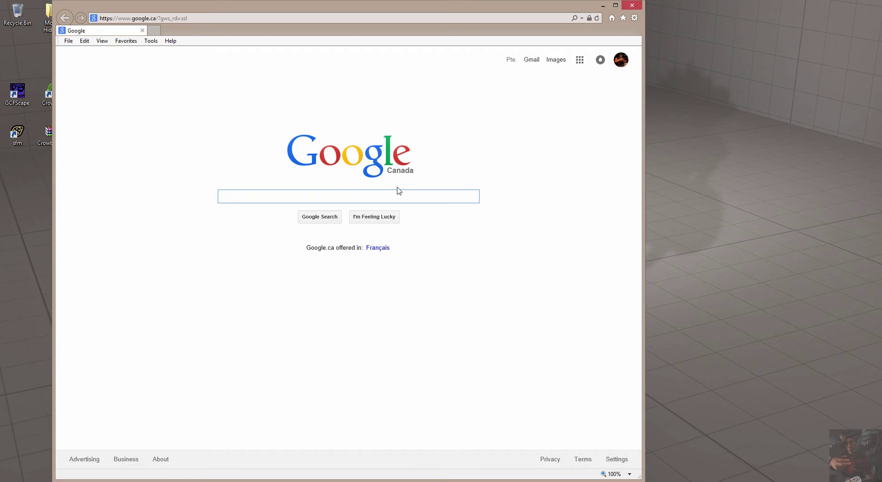
- Search Google for "blender source tools" and open the Blender Source Tools page from The Steam Review
text(Blender)
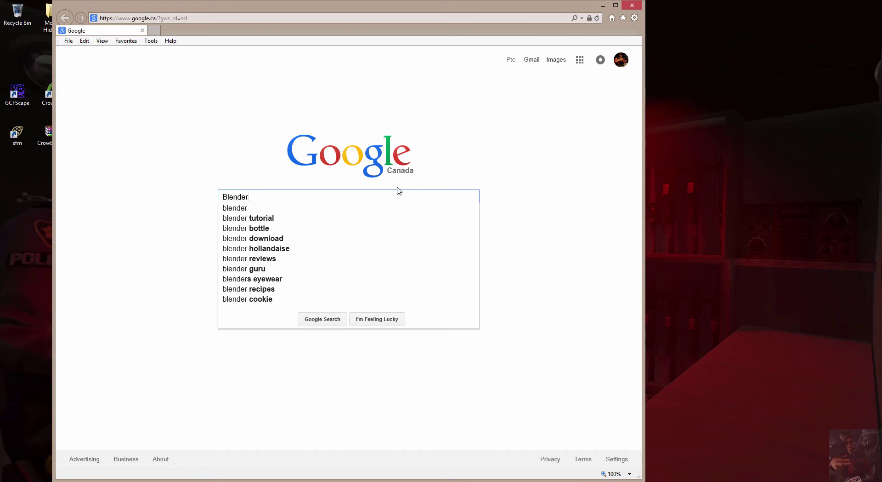
text( s)
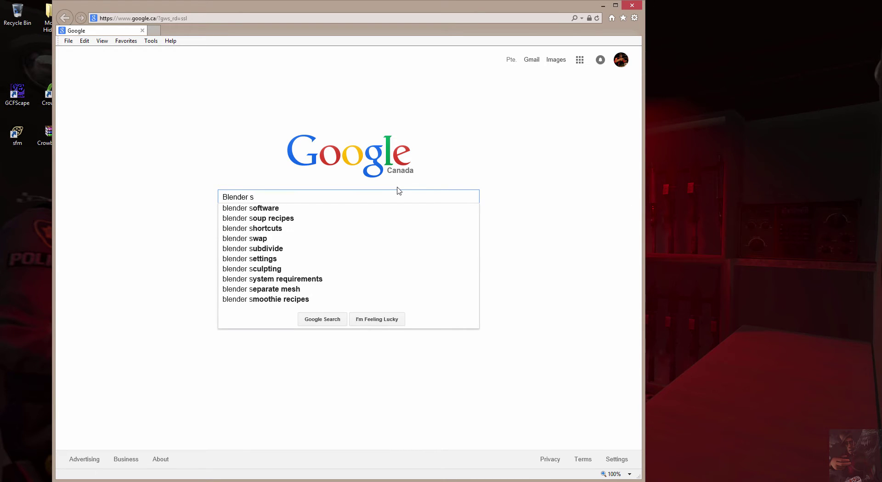
text(ource)
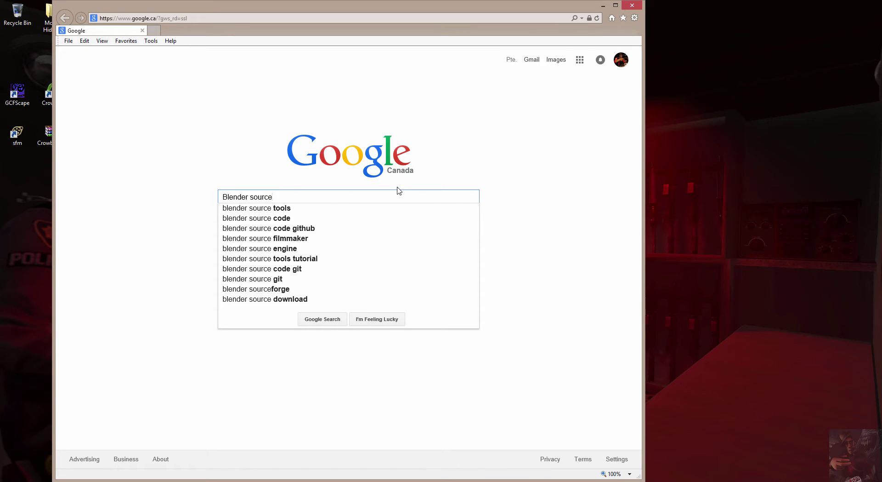
key(Down)
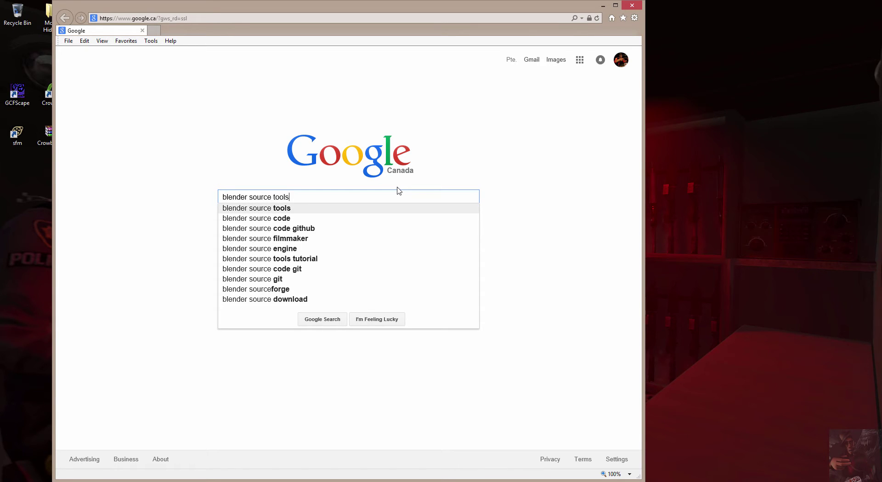
key(Return)
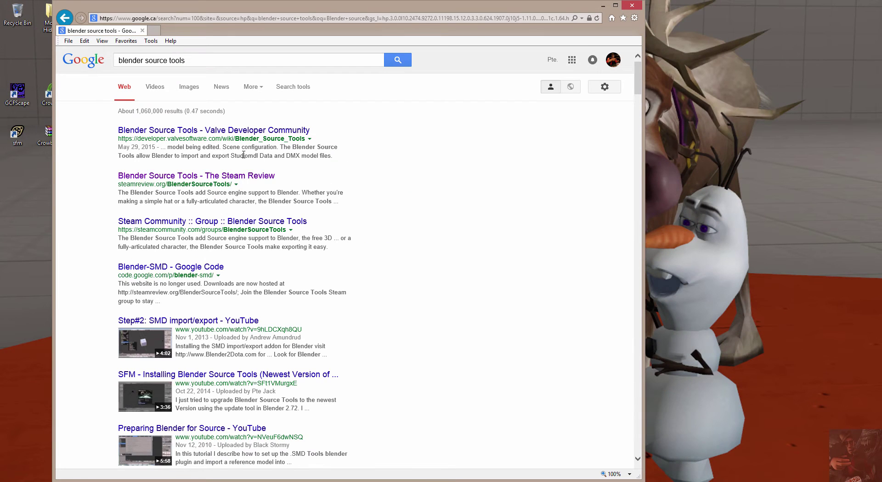
click(187, 177)
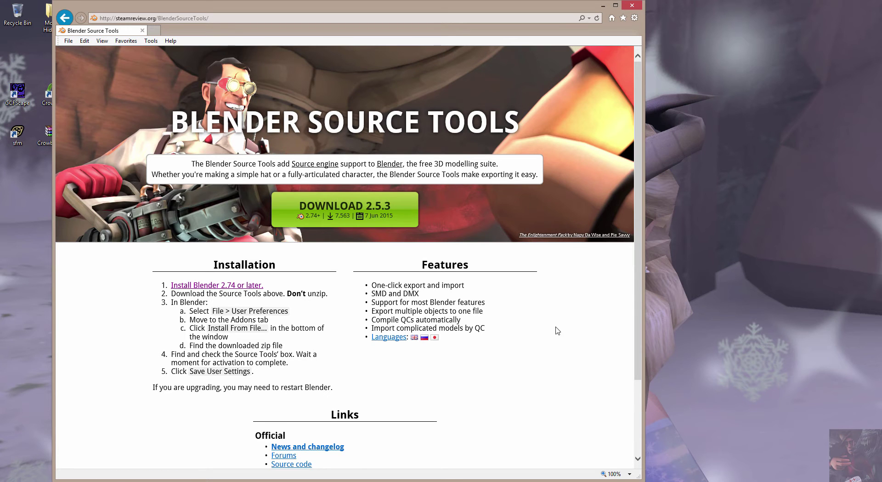
- Look through the Blender Source Tools page and save the 2.5.3 download, blender_source_tools_2.5.3.zip, to the Desktop
scroll(535, 338, down, 2)
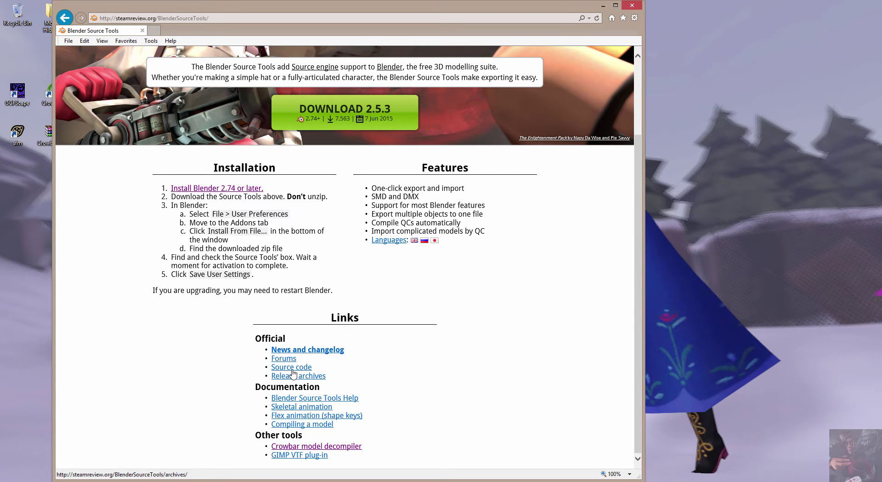
scroll(502, 324, up, 2)
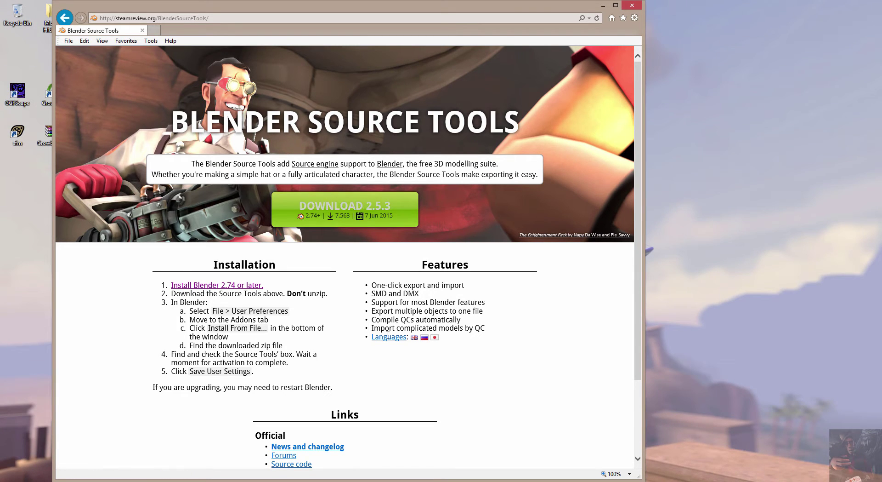
click(512, 468)
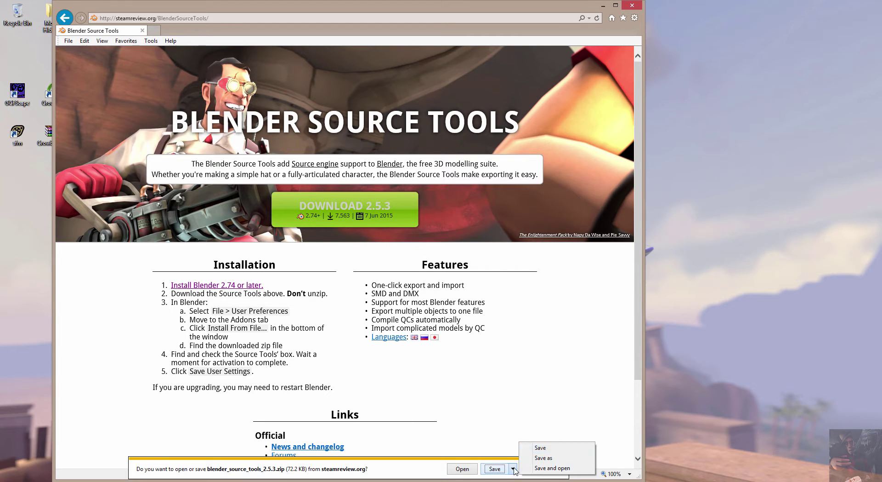
click(551, 460)
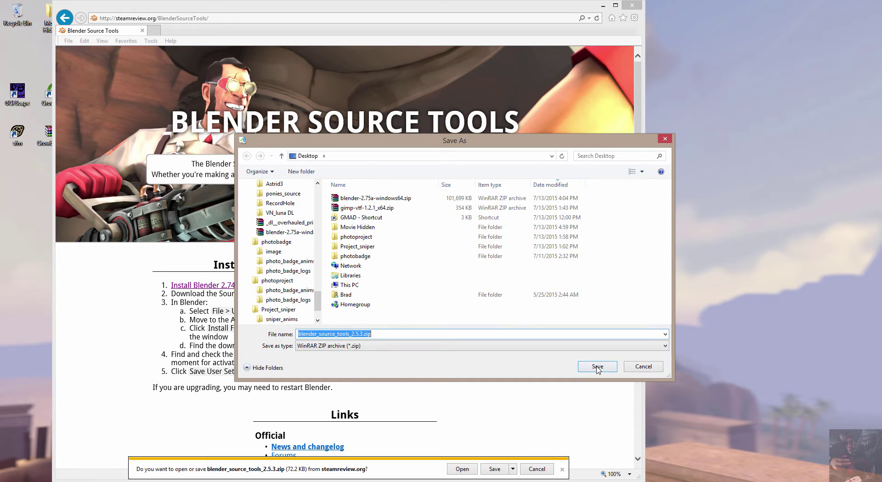
click(598, 366)
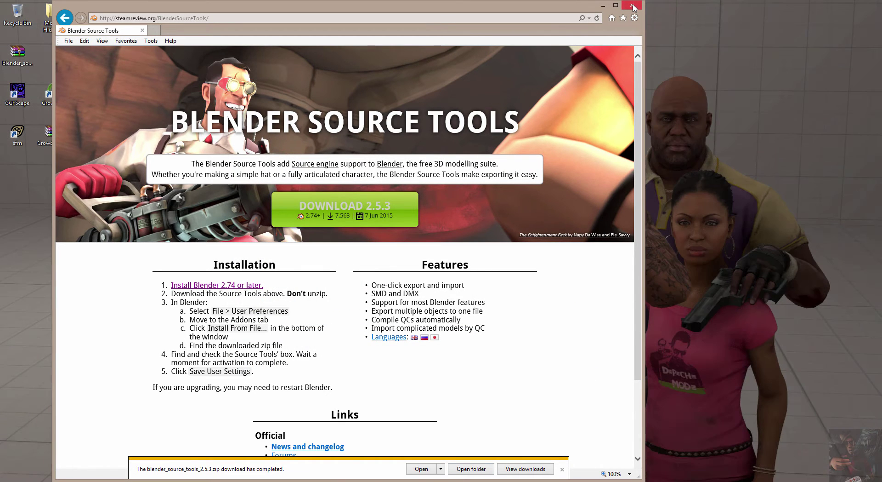
- Close the browser and move the blender_source_tools_2.5.3.zip icon to the open middle area of the desktop
click(633, 6)
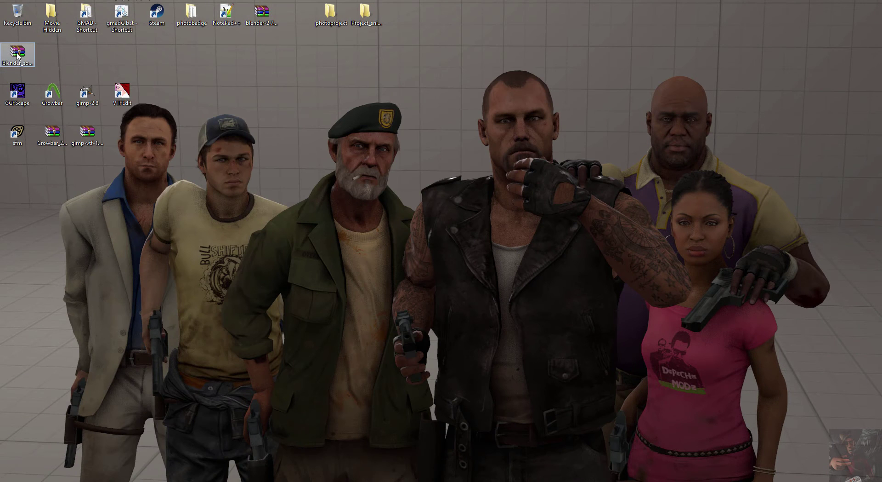
drag(18, 54, 472, 230)
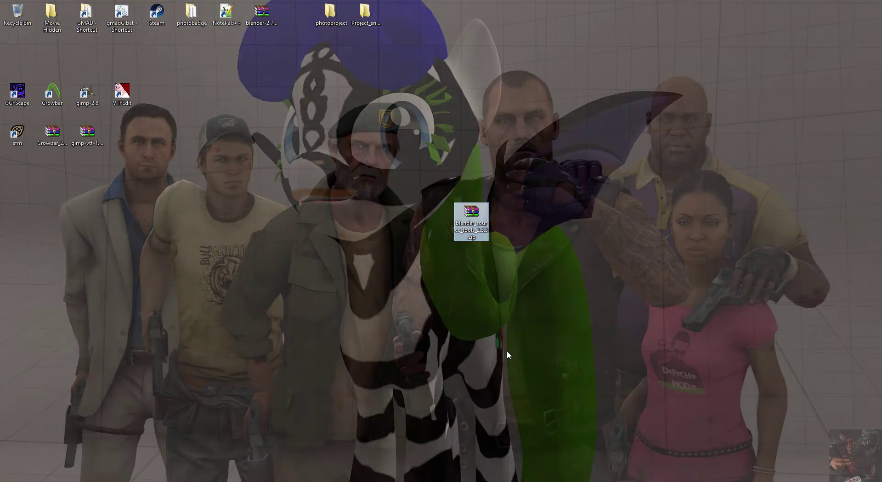
- View Blender's store page in Steam and inspect its installation folder under steamapps\common in File Explorer, minimizing both windows at the end
key(alt+Tab)
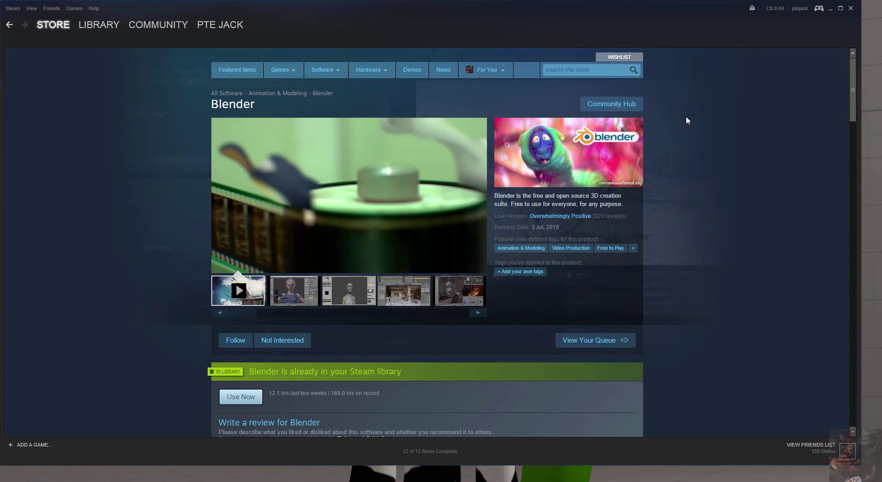
mouse_move(238, 259)
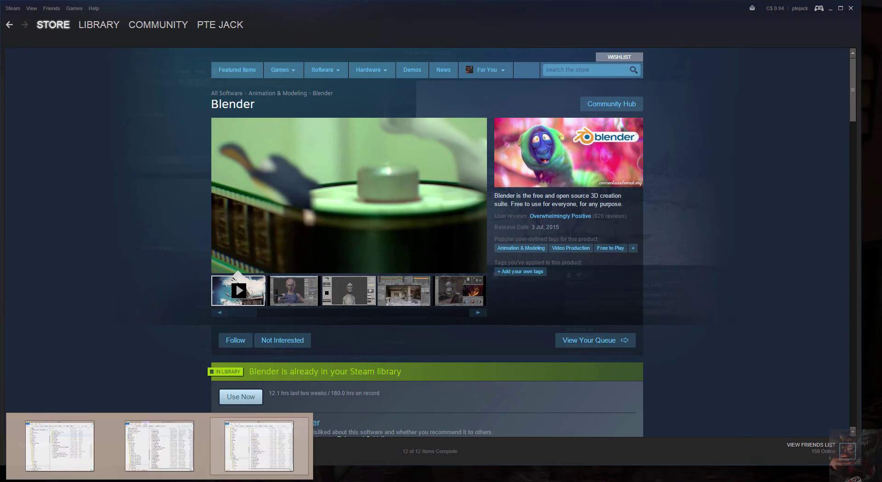
click(158, 479)
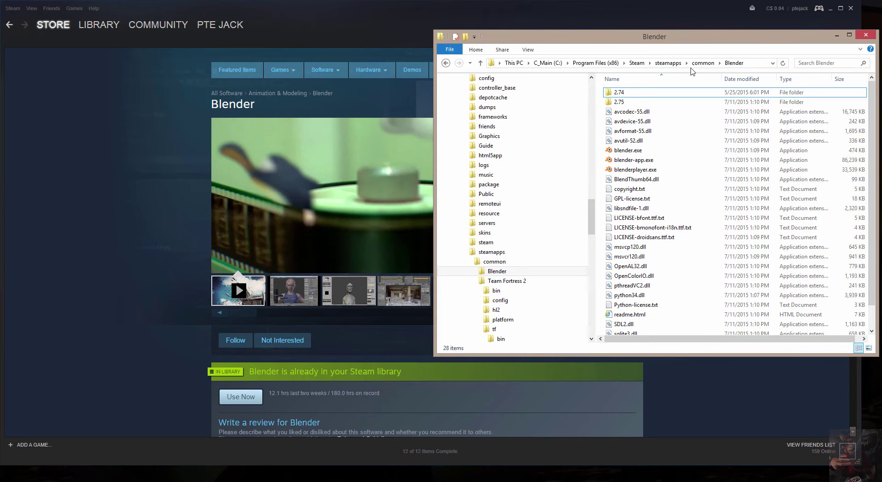
click(703, 63)
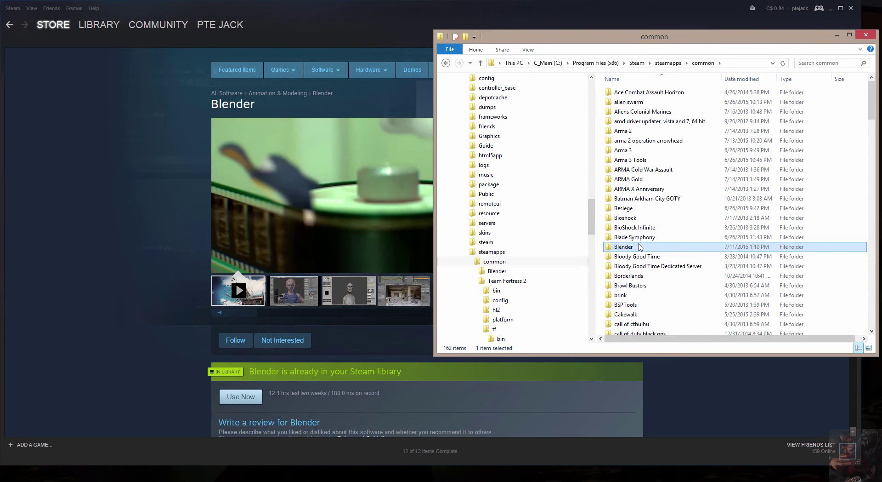
double_click(640, 247)
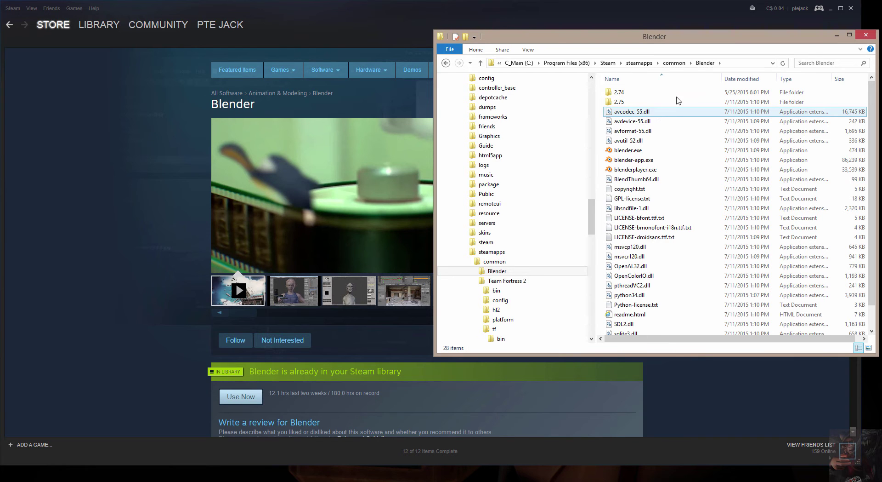
click(837, 35)
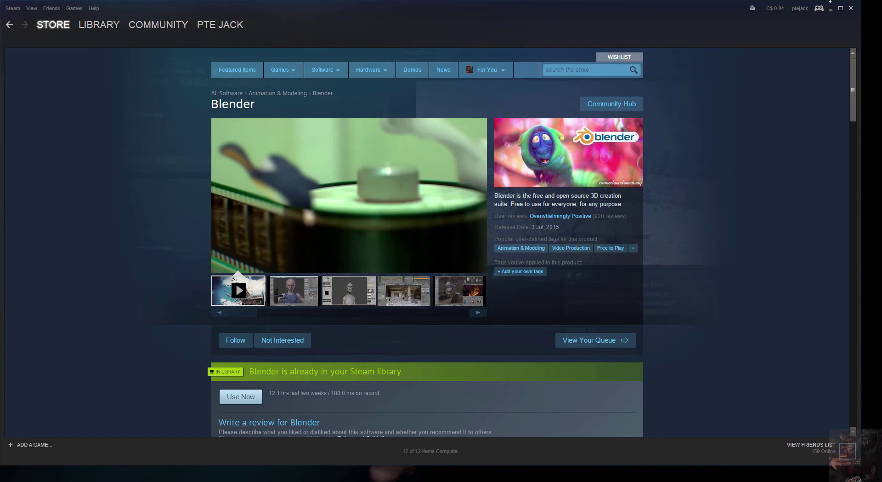
click(830, 10)
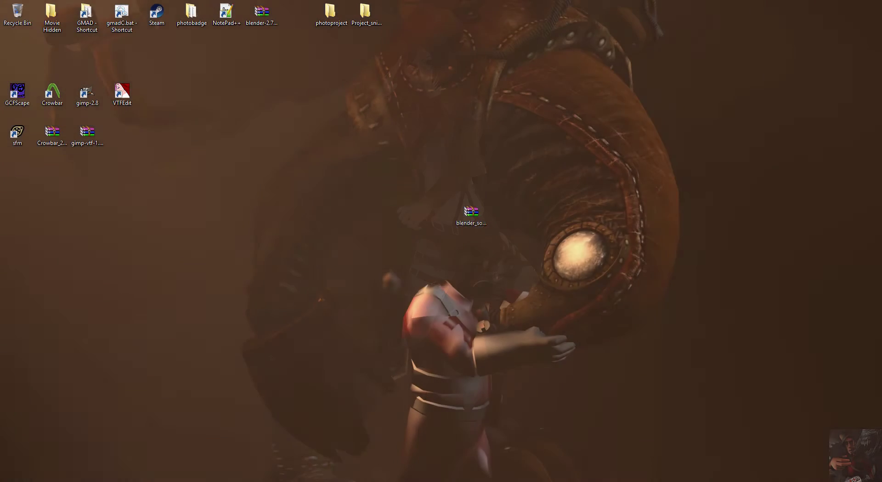
- Launch Blender from the Software category of the Steam library and dismiss its splash screen
click(607, 481)
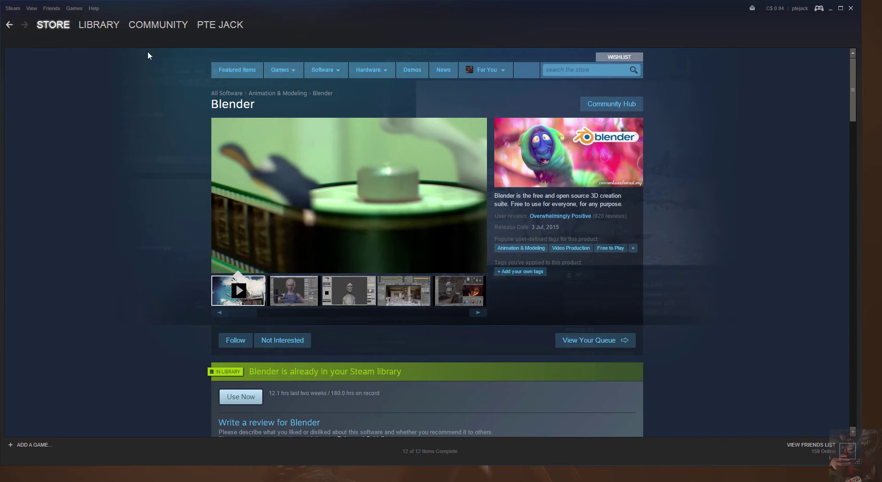
mouse_move(101, 26)
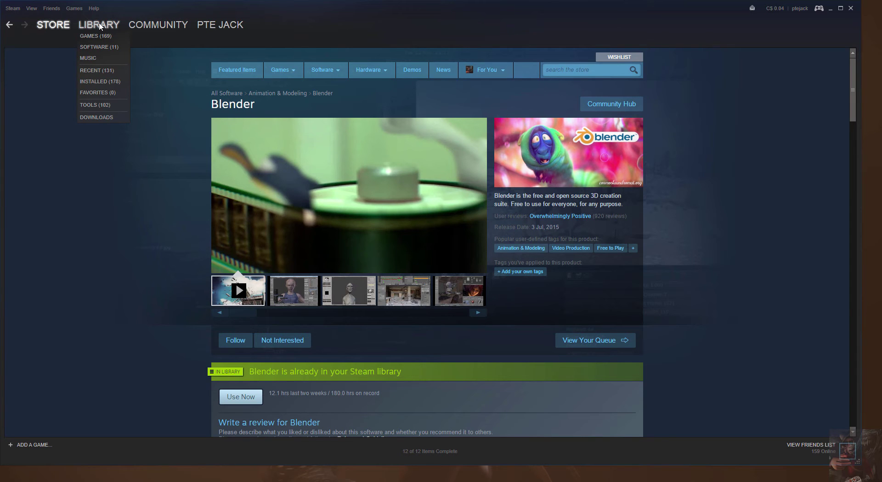
click(100, 25)
click(112, 40)
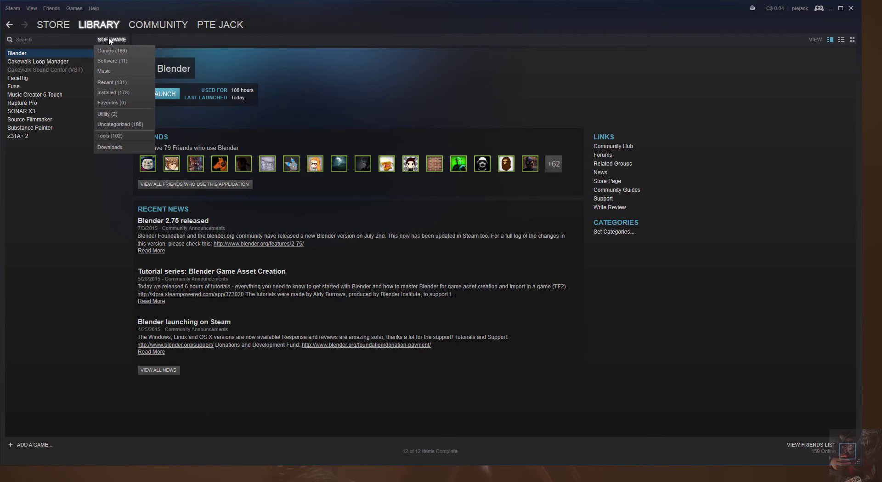
click(108, 60)
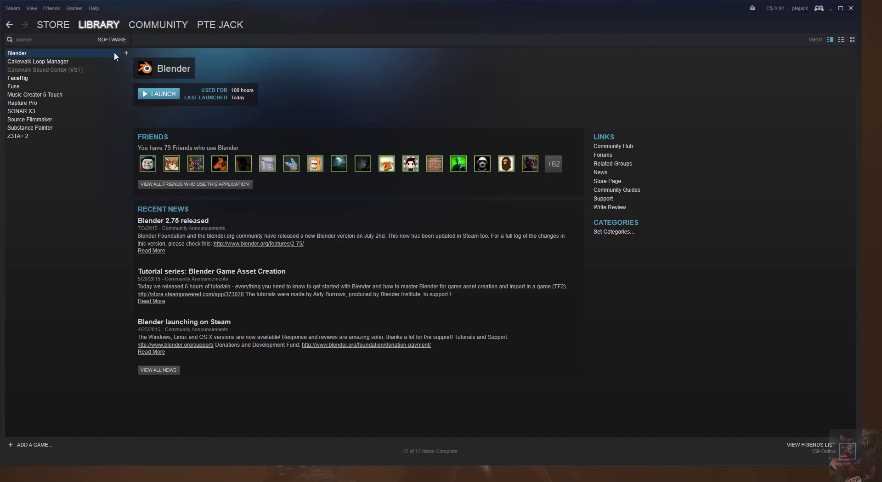
click(22, 54)
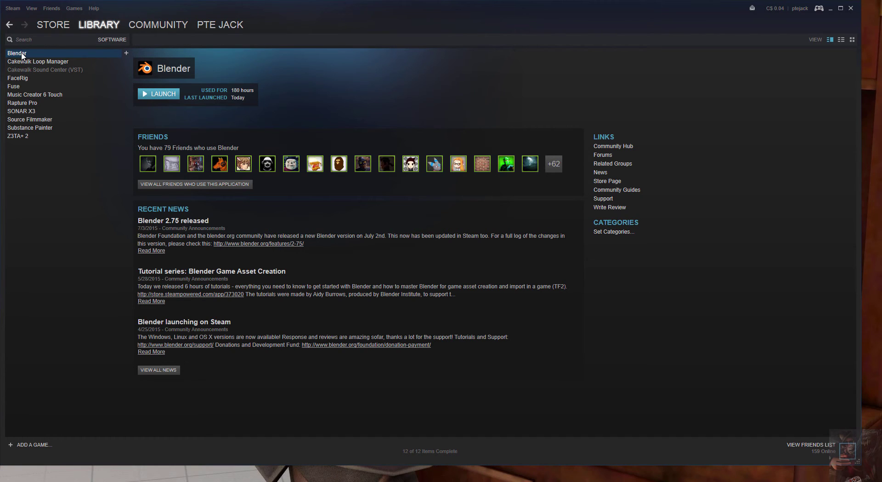
click(164, 94)
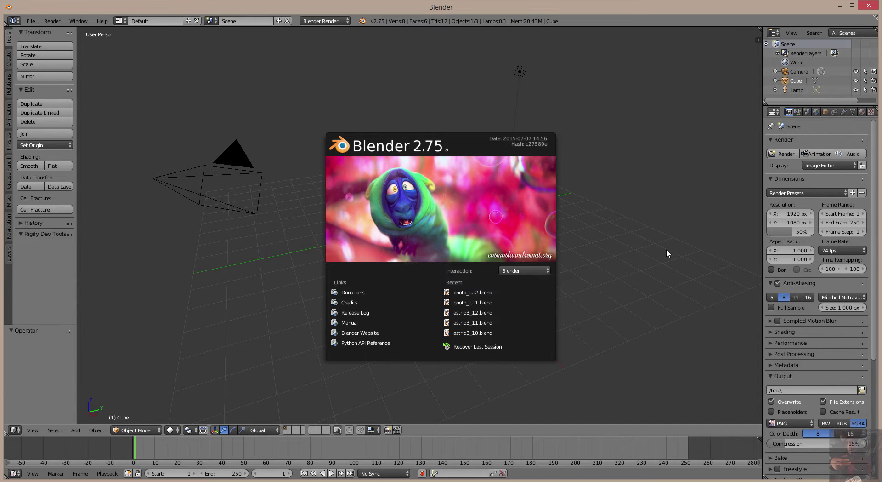
click(670, 239)
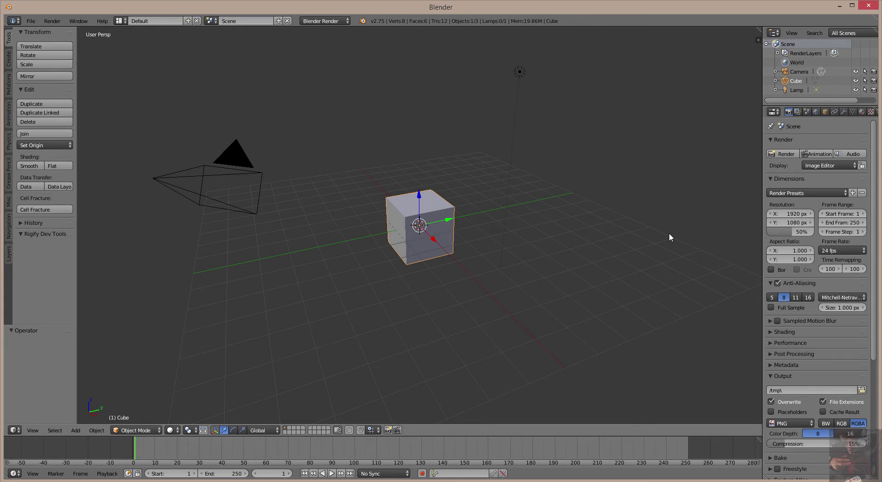
- Examine the Scene properties from the Scene section down to Blend Info
click(808, 114)
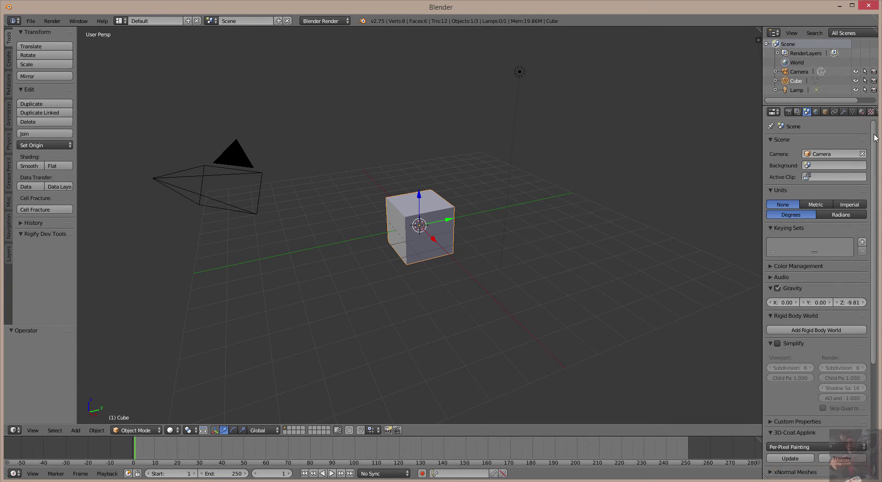
scroll(878, 174, down, 2)
drag(878, 173, 880, 282)
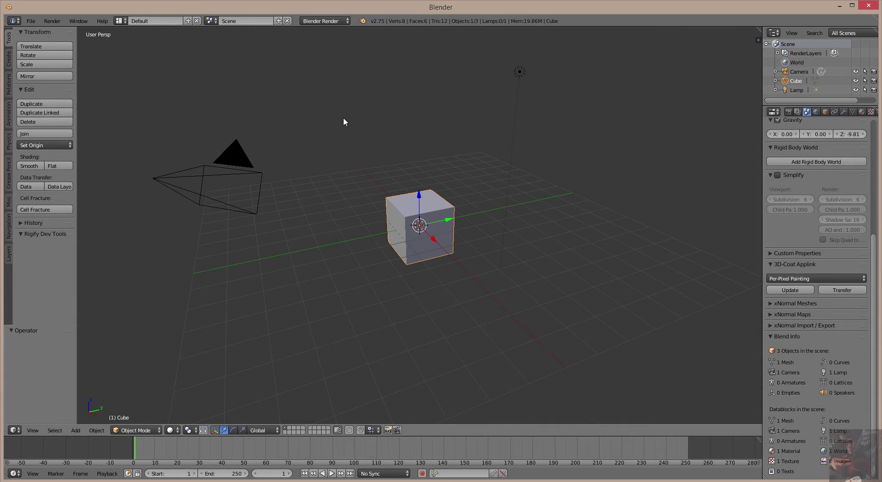
- Minimize the Steam window behind Blender and return the Blender window to full-screen size
double_click(272, 7)
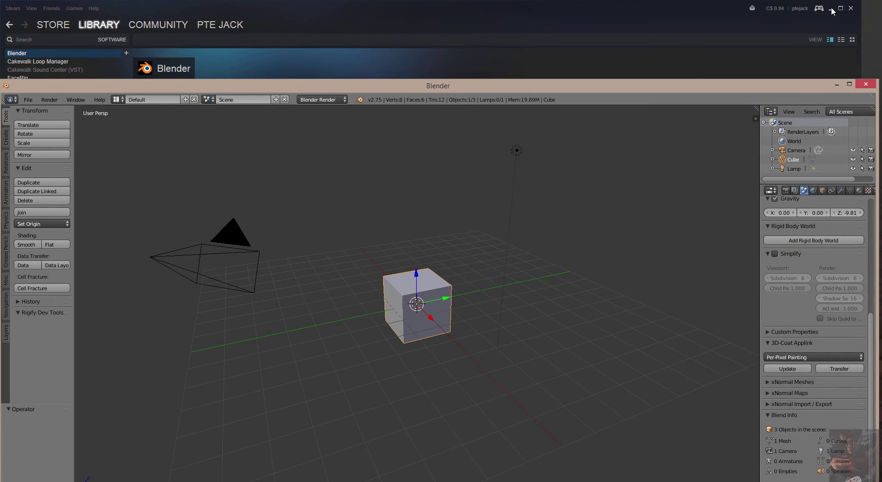
click(831, 8)
drag(473, 79, 478, 0)
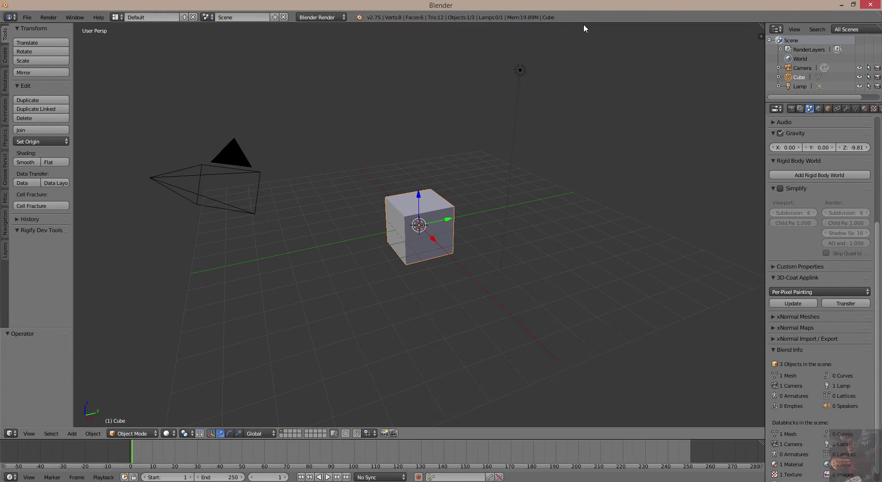
- Search the add-ons in the User Preferences for "blender", and minimize the preferences and main Blender windows
click(28, 17)
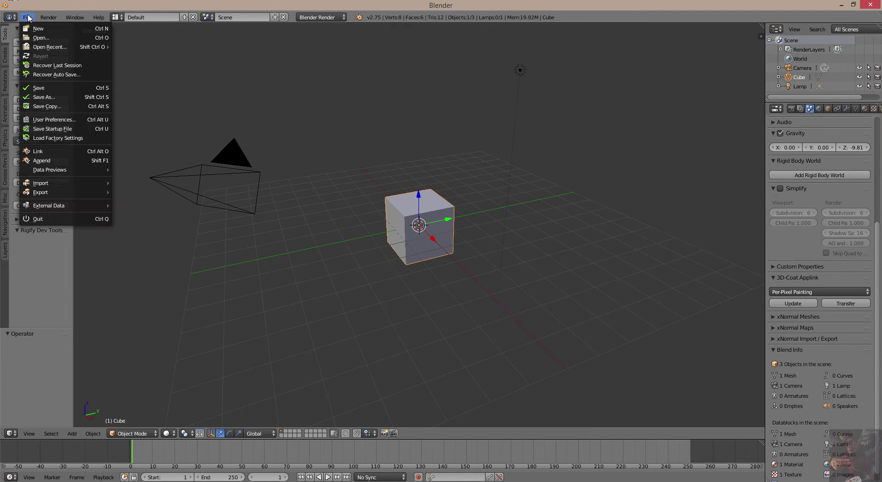
click(49, 120)
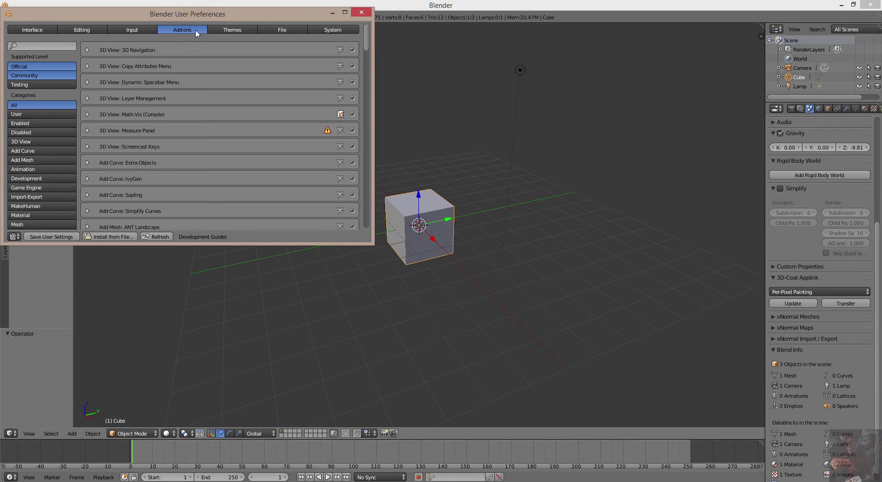
click(33, 44)
text(blender)
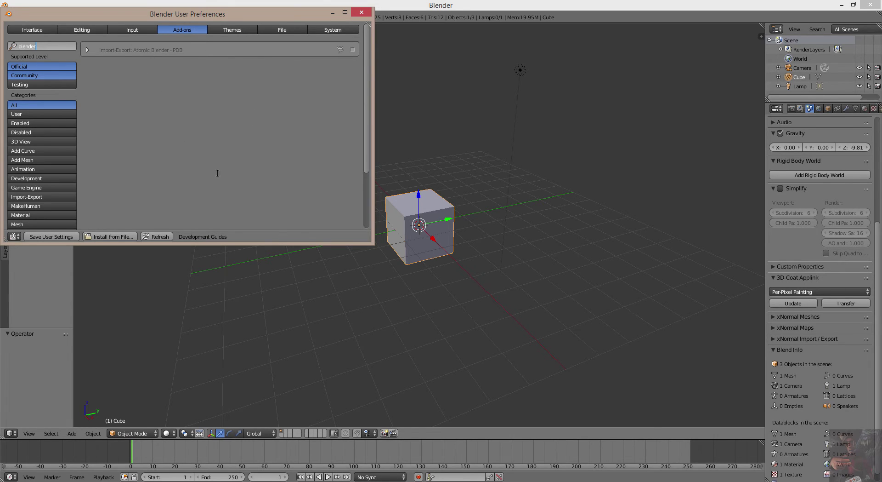
click(333, 12)
click(842, 5)
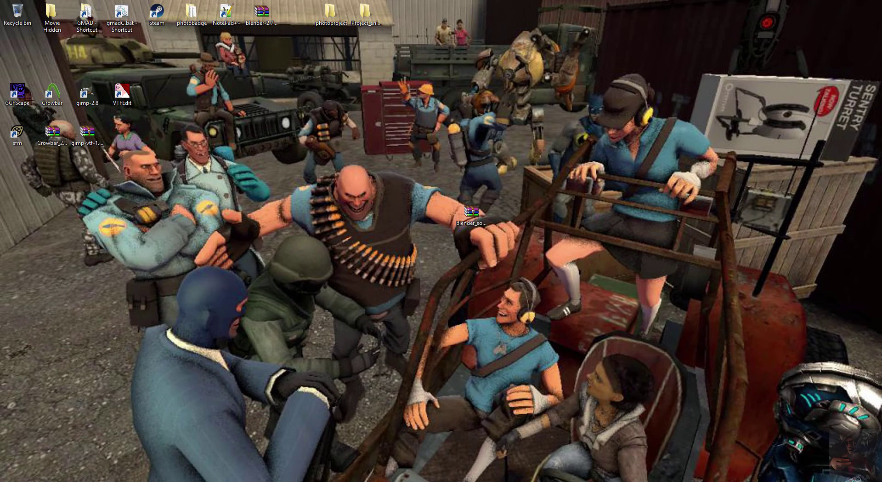
- Examine the contents of the Blender 2.75 scripts addons folder, and minimize its window
mouse_move(160, 480)
click(60, 444)
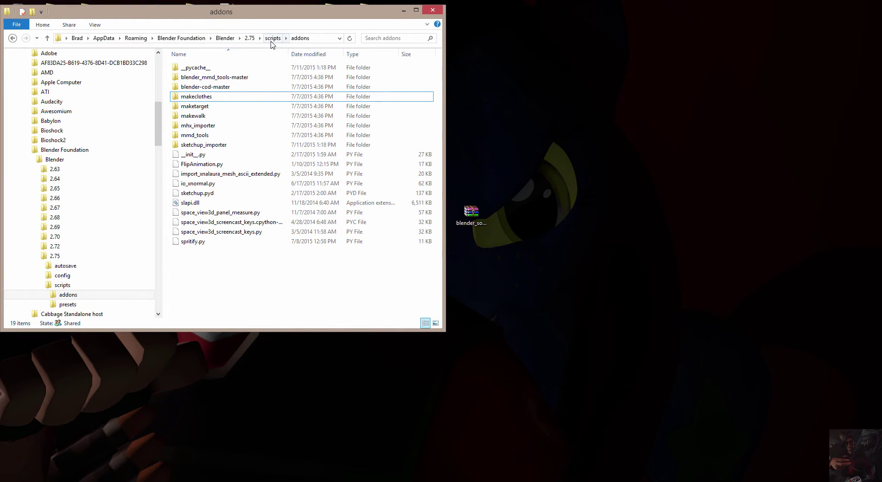
click(300, 38)
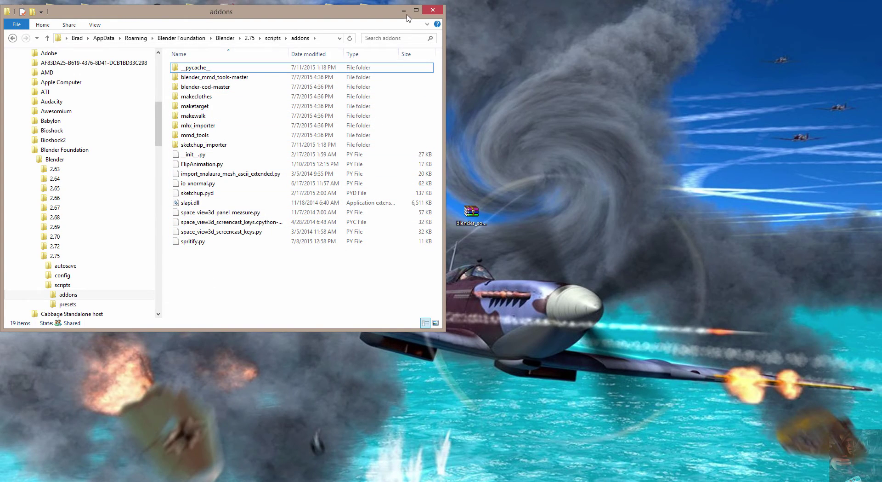
click(404, 11)
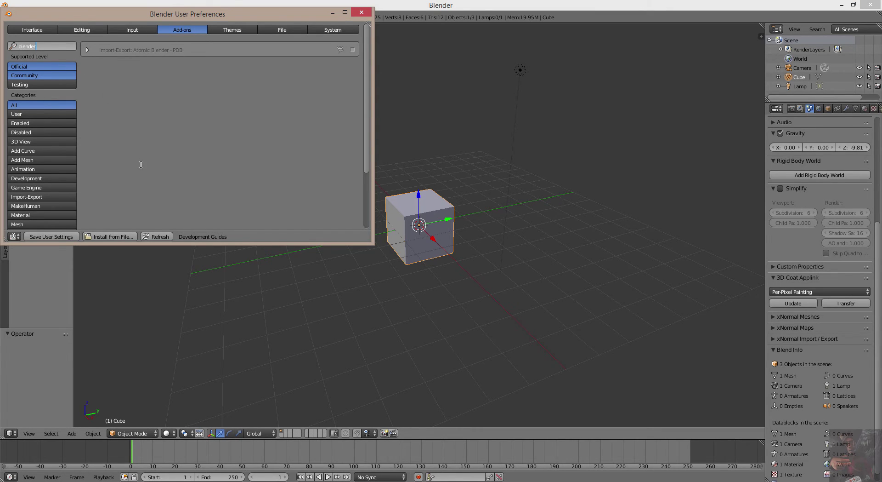
- Install the add-on from blender_source_tools_2.5.3.zip on the Desktop through the User Preferences
click(112, 236)
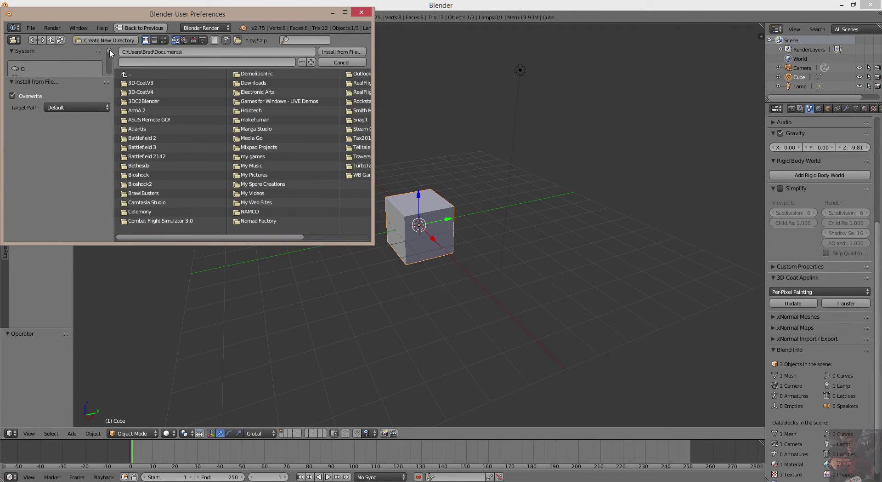
scroll(110, 60, down, 5)
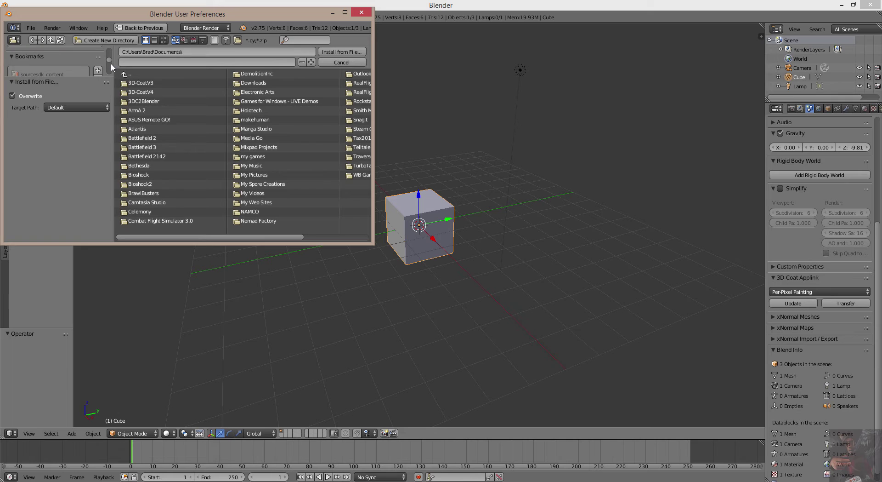
scroll(111, 62, down, 2)
click(31, 70)
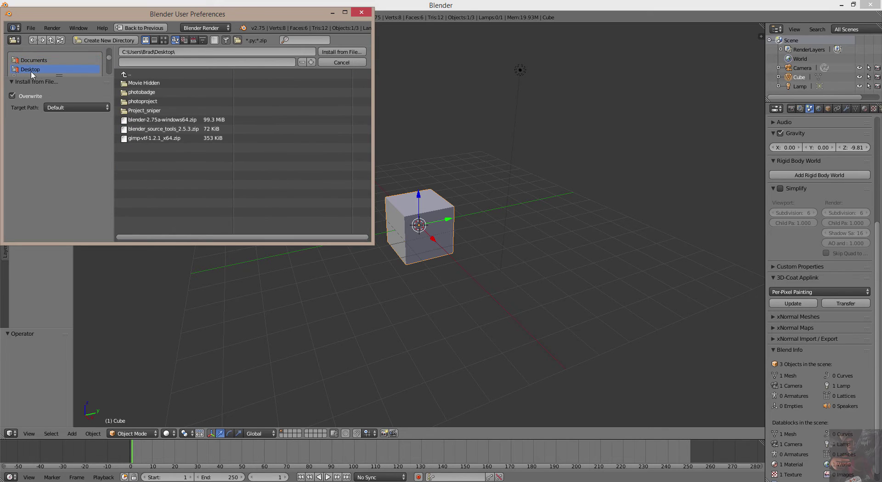
click(175, 130)
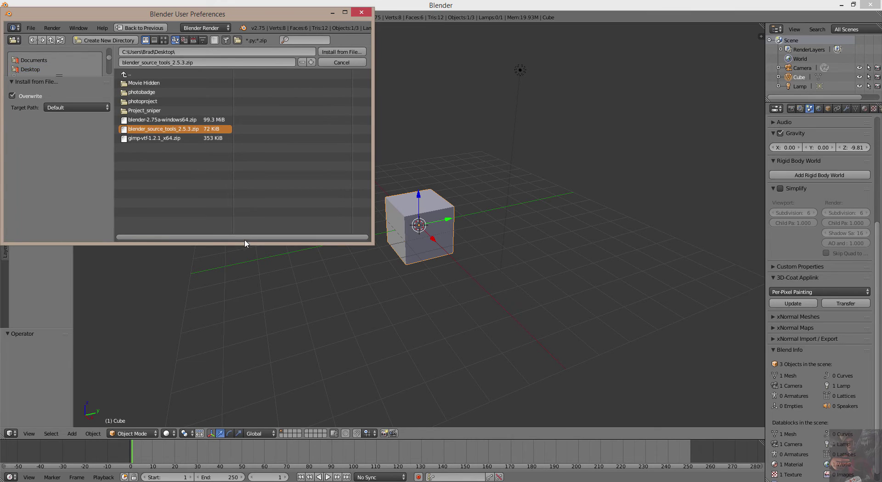
click(338, 53)
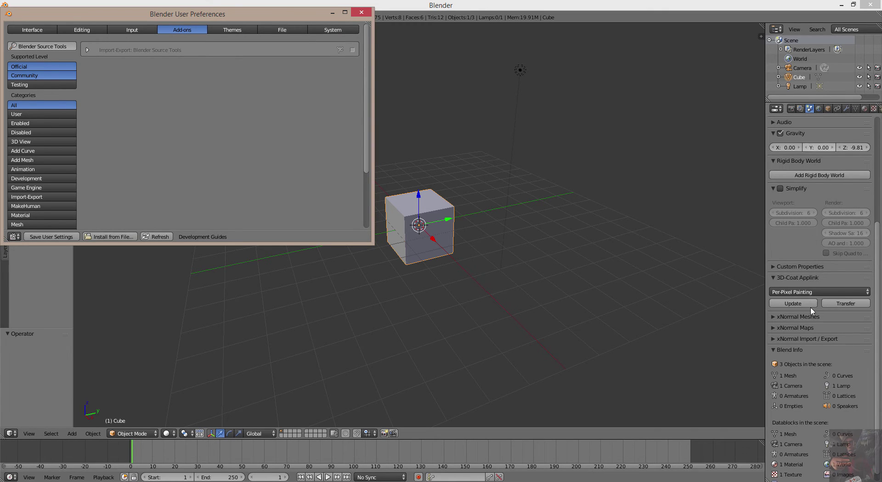
- Enable the Blender Source Tools add-on and examine its Source Engine Export section in the Scene properties
click(352, 49)
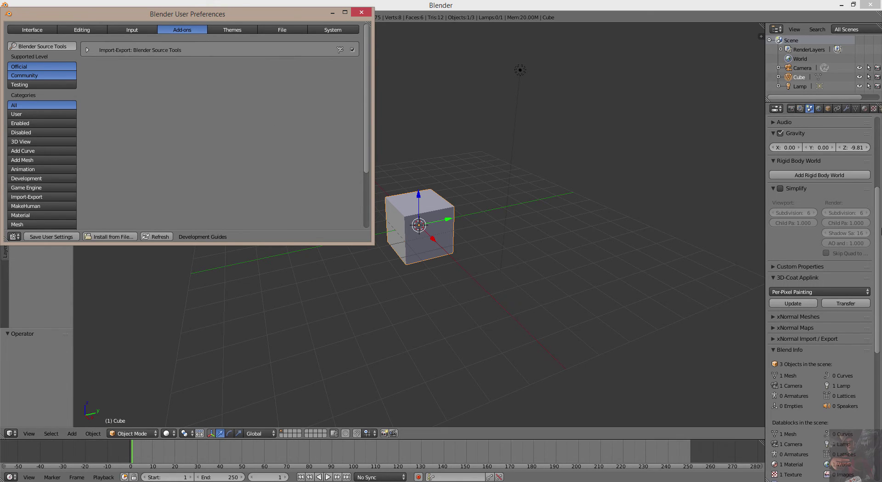
drag(880, 230, 880, 363)
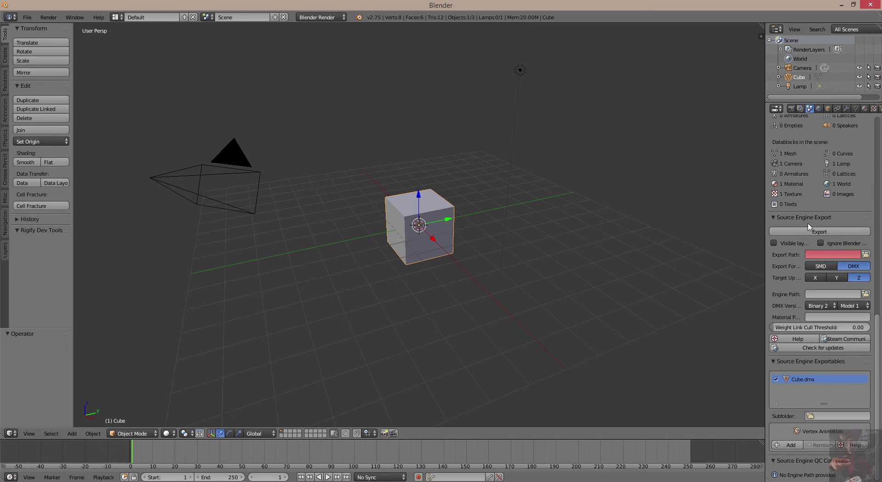
click(810, 346)
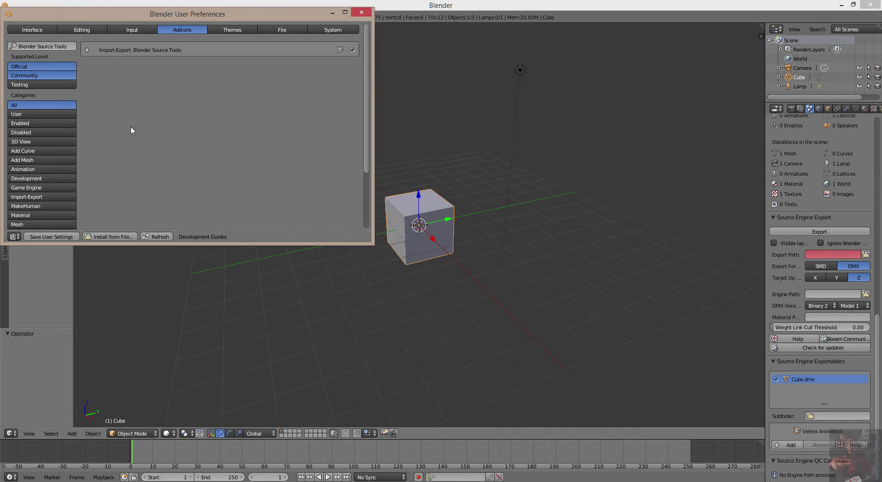
- Restart Blender from Steam without saving the user settings, and check the Scene properties down to Blend Info
click(59, 238)
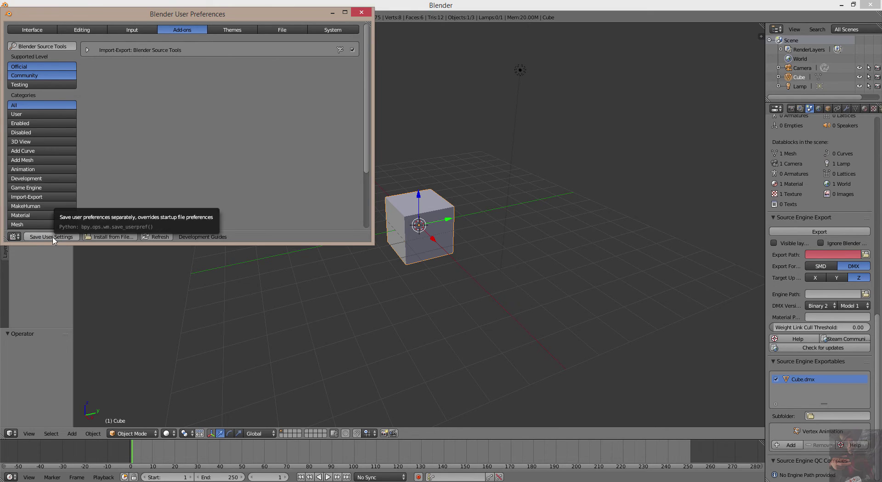
click(362, 13)
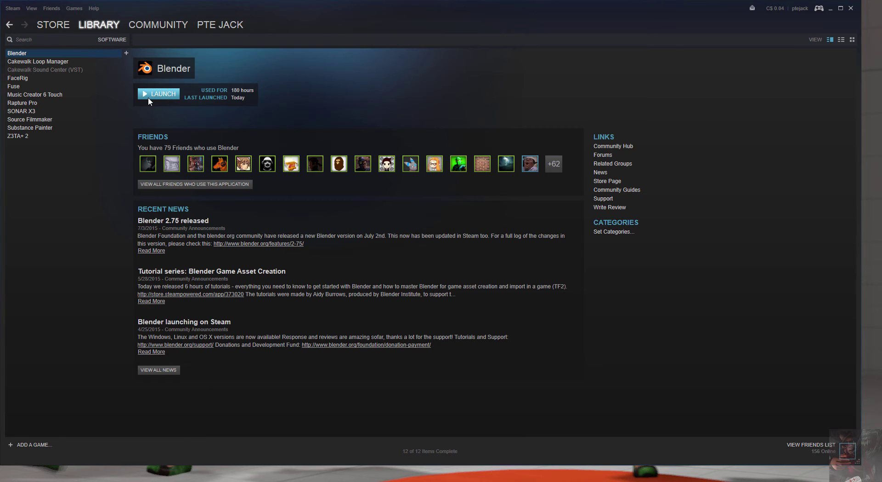
click(148, 96)
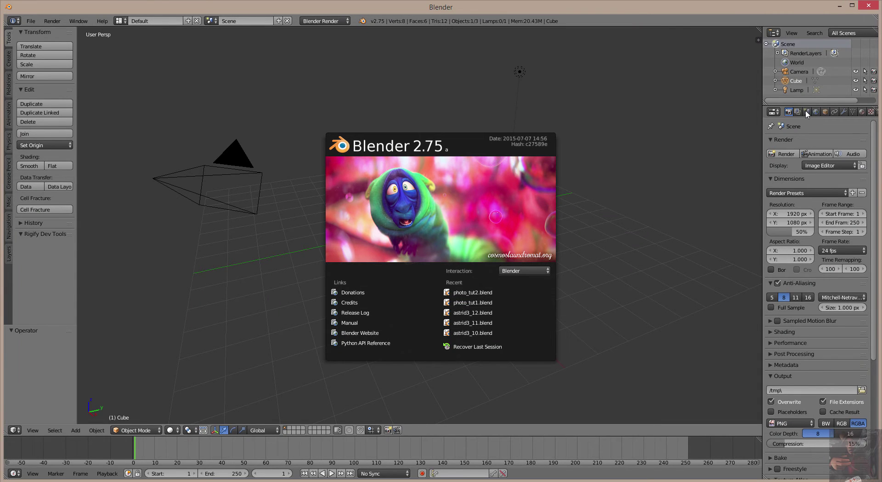
click(808, 112)
drag(874, 139, 880, 288)
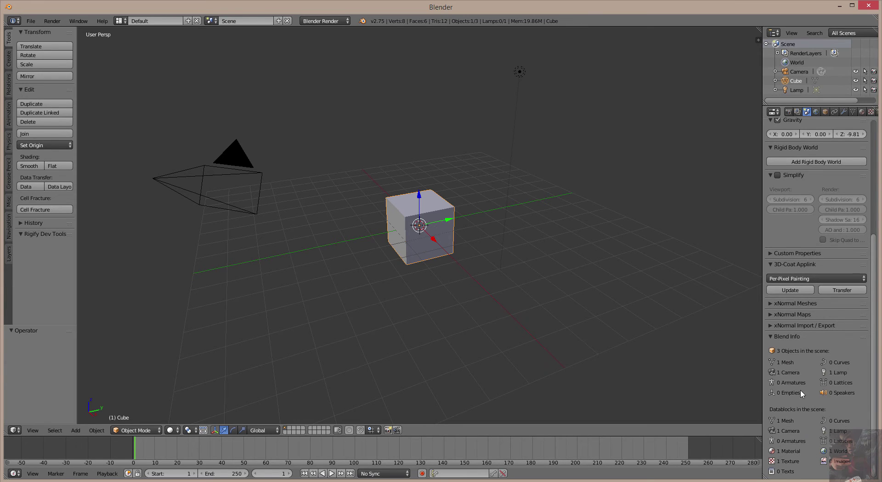
- Find Blender Source Tools by searching the add-ons for "blender", enable it, and save the user settings
click(31, 21)
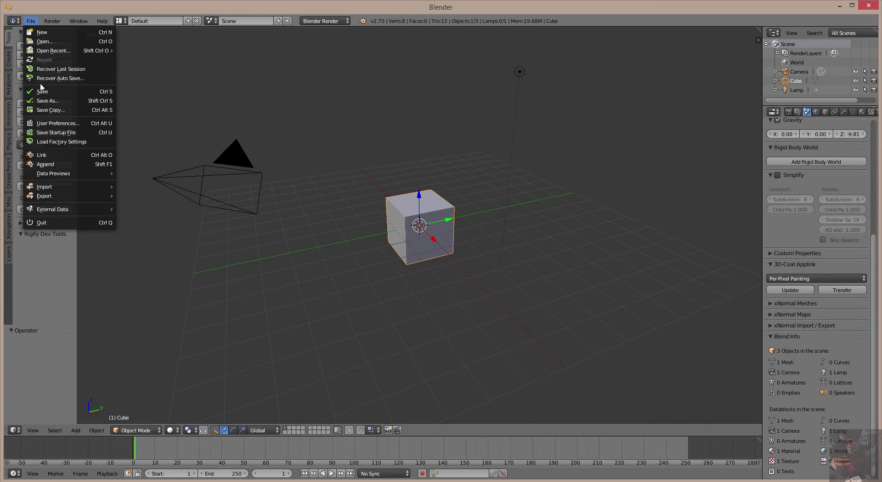
click(41, 123)
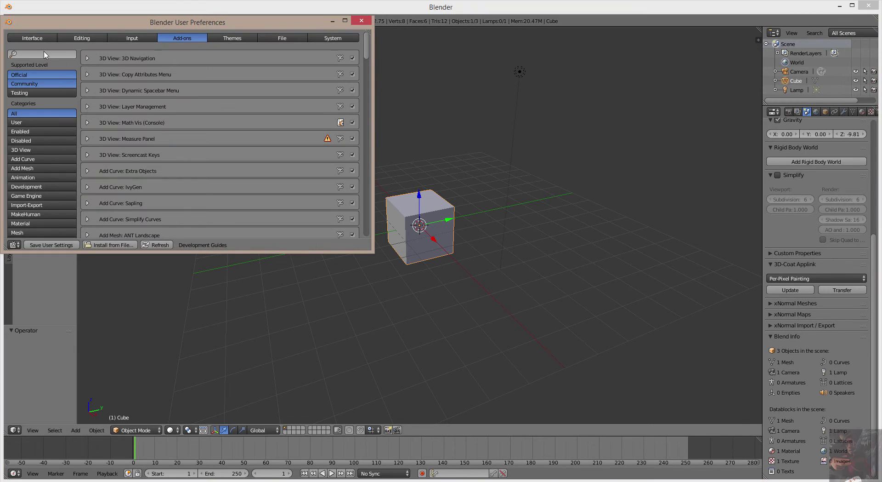
click(42, 53)
text(blender)
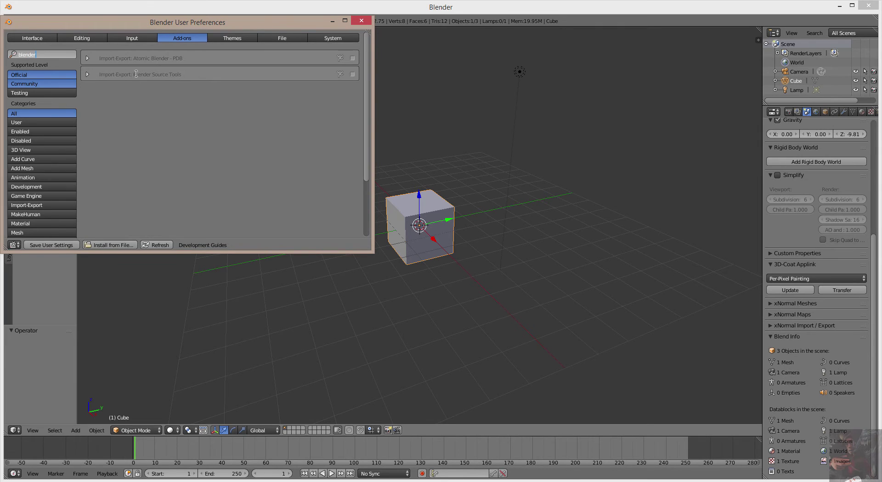
click(353, 73)
click(50, 245)
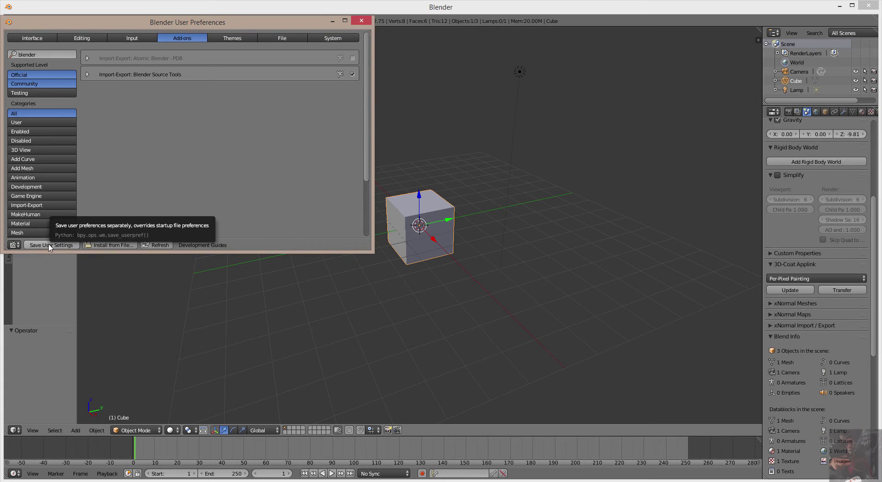
- Restart Blender from the Steam library and check the Scene properties for the Source Engine Export section
click(362, 21)
click(869, 5)
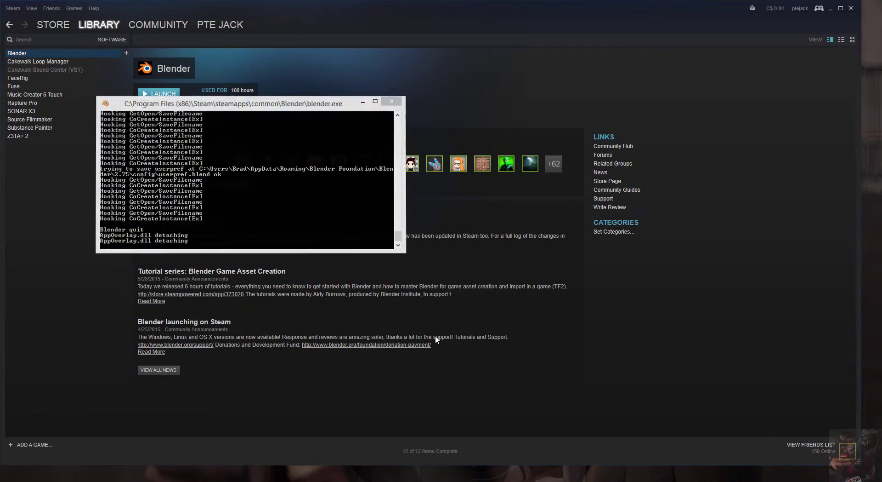
click(151, 94)
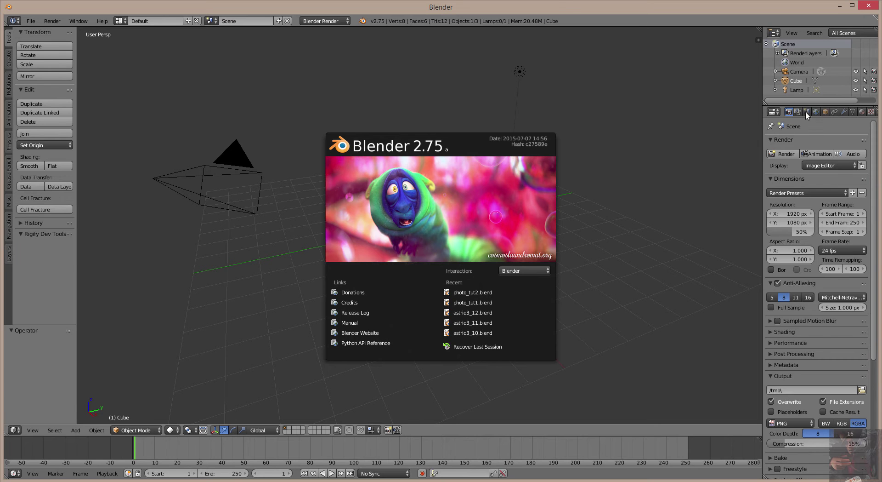
click(809, 117)
click(807, 112)
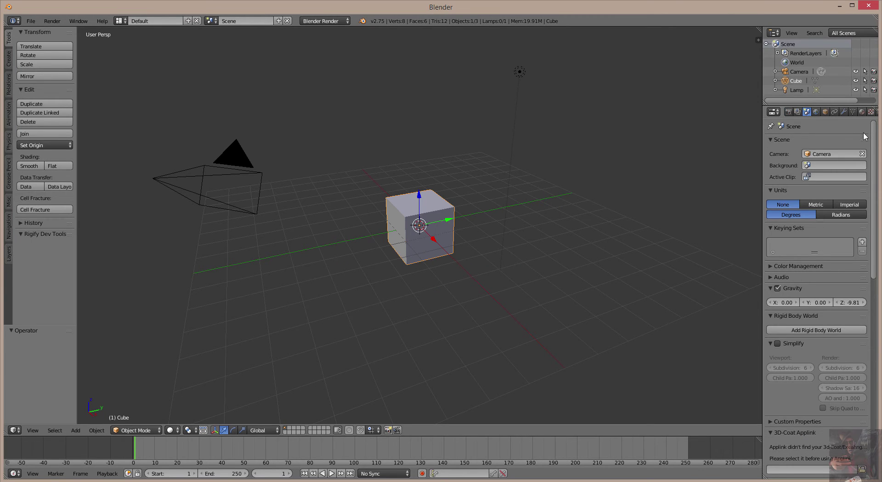
scroll(875, 140, down, 15)
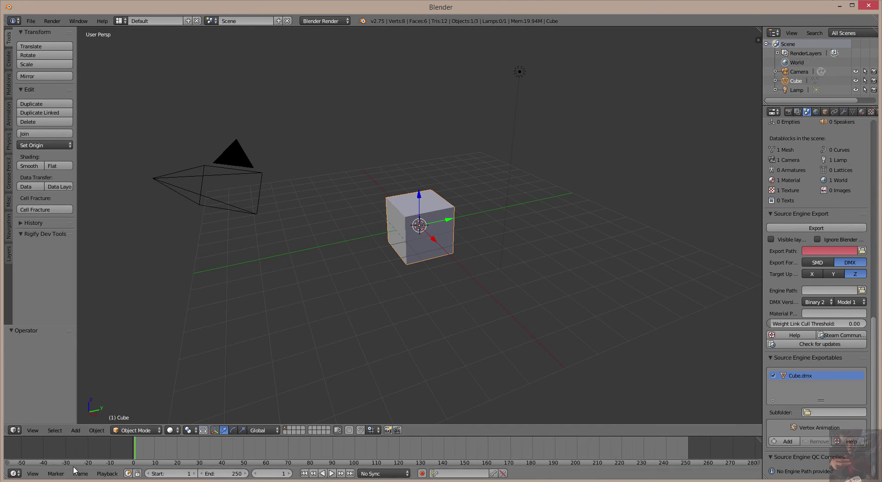
- Check the 2.75 addons folder for the installed add-on, and minimize the folder, Blender and Steam windows
click(92, 416)
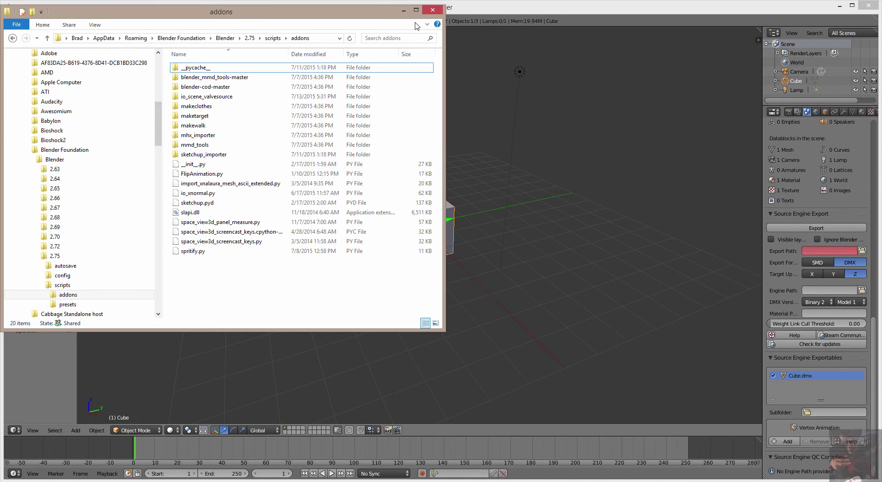
click(404, 12)
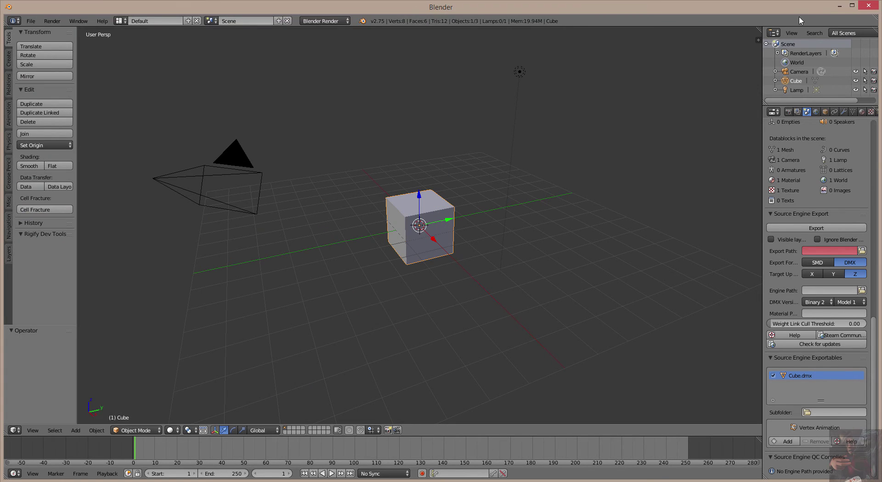
click(838, 5)
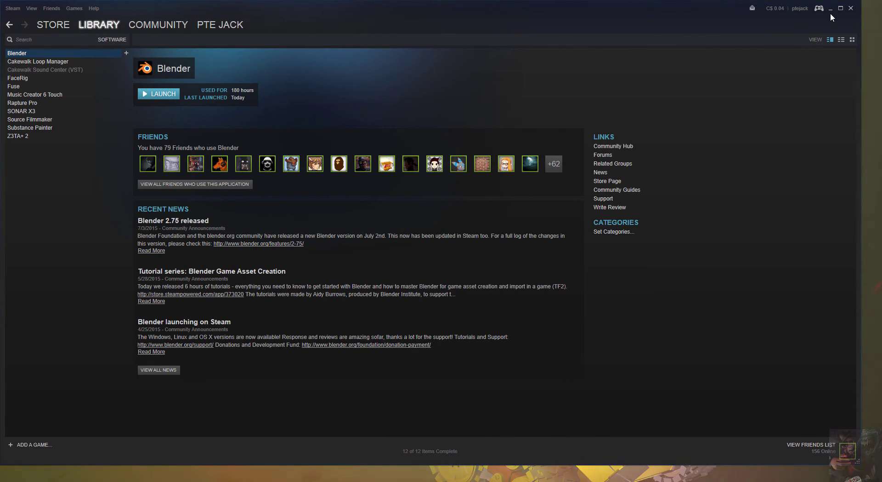
click(831, 8)
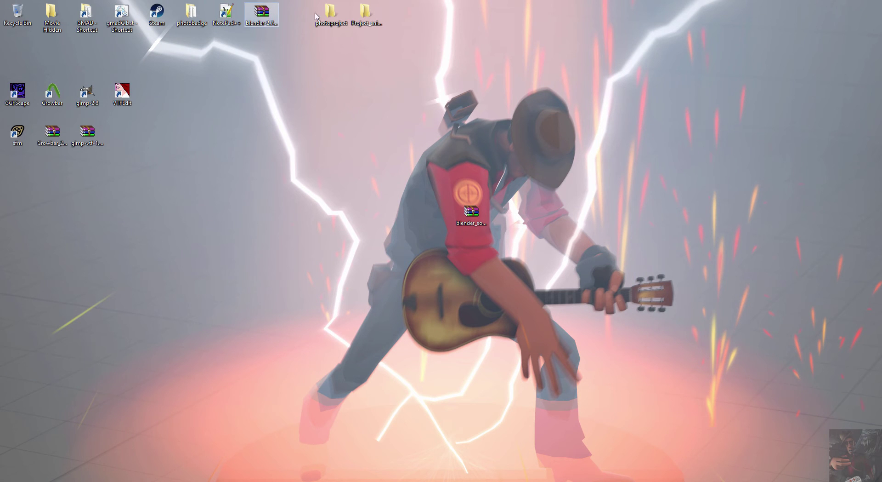
- Run blender.exe from the blender-2.75a-windows64 folder, accept the security warning, and dismiss the splash screen
click(142, 479)
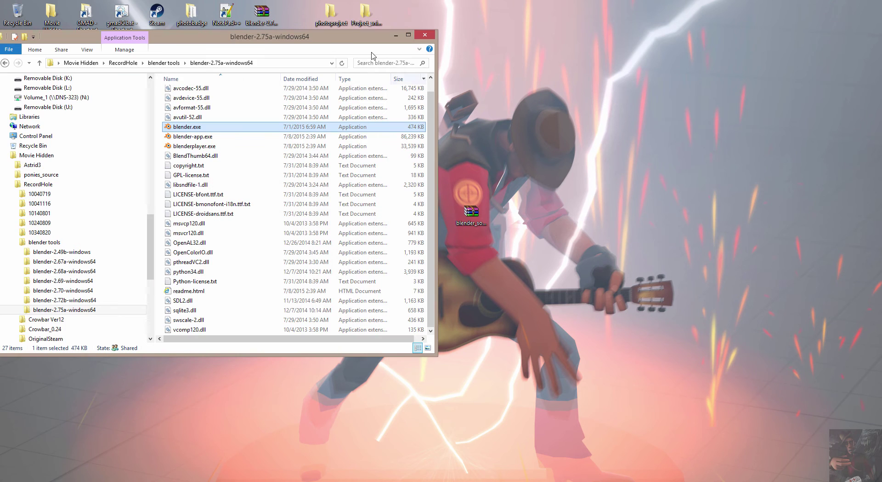
double_click(194, 131)
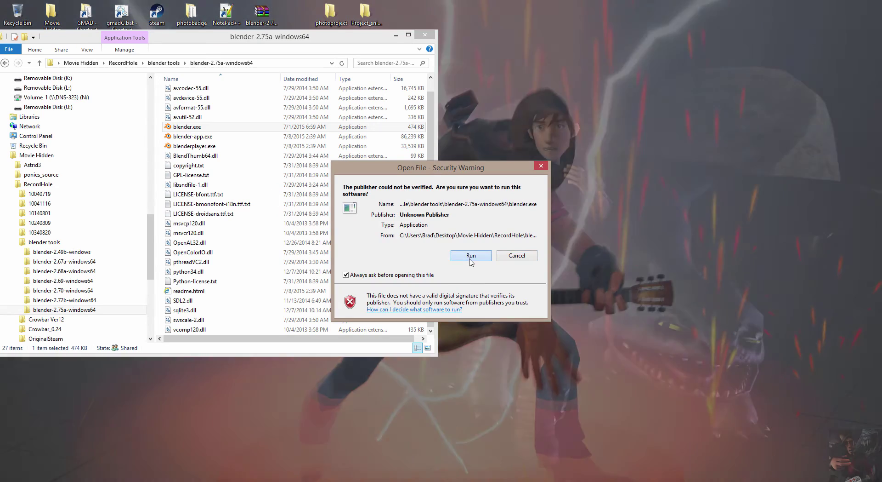
click(469, 256)
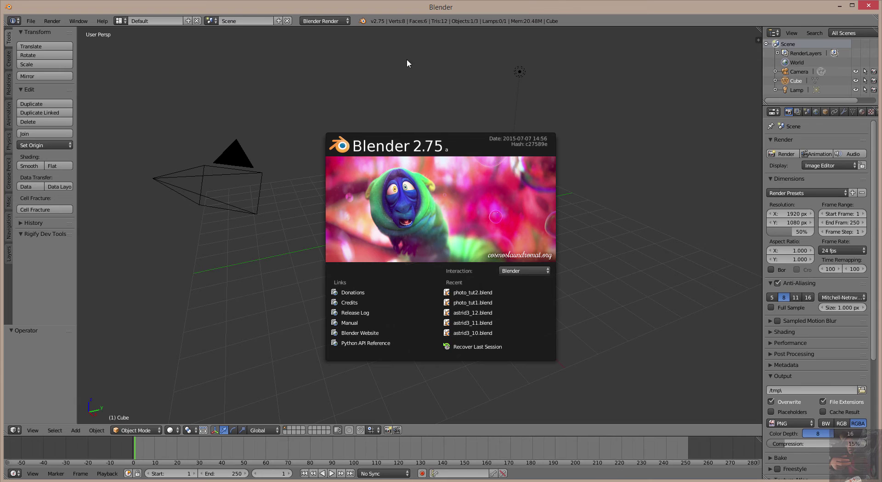
click(539, 90)
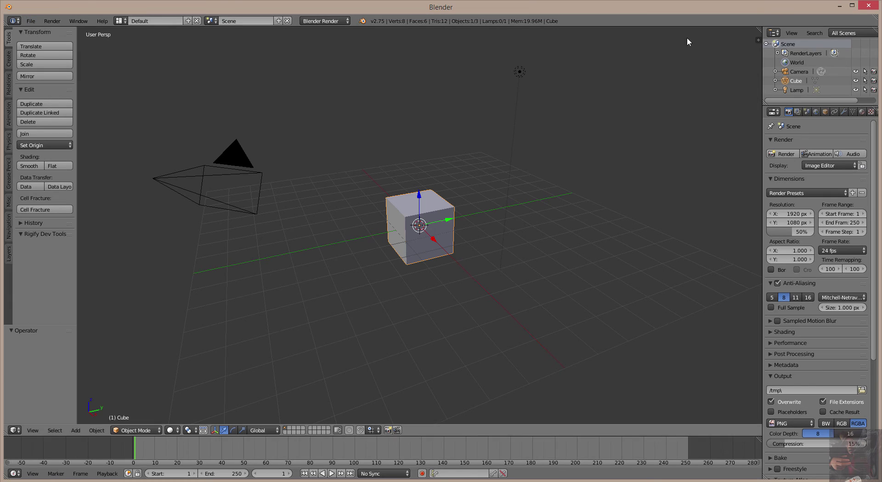
- Examine the Scene properties of the standalone Blender down to the Source Engine Export and Source Engine Exportables sections
click(807, 111)
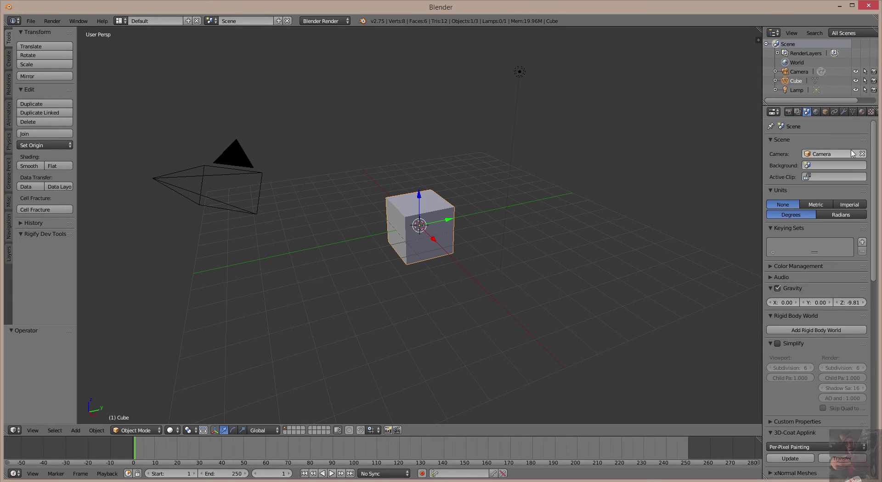
scroll(874, 169, down, 2)
scroll(874, 169, down, 20)
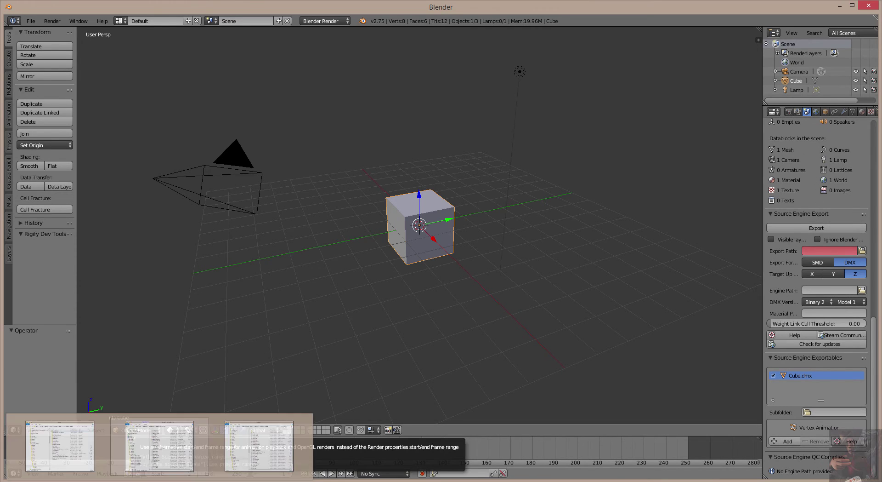
- Bring up the shared addons folder over the standalone Blender, and minimize both windows
key(alt+Tab)
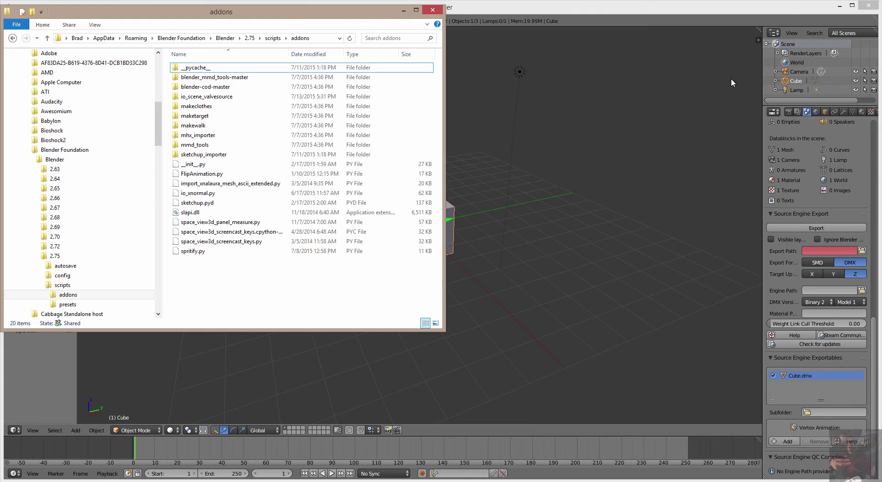
click(403, 11)
click(847, 10)
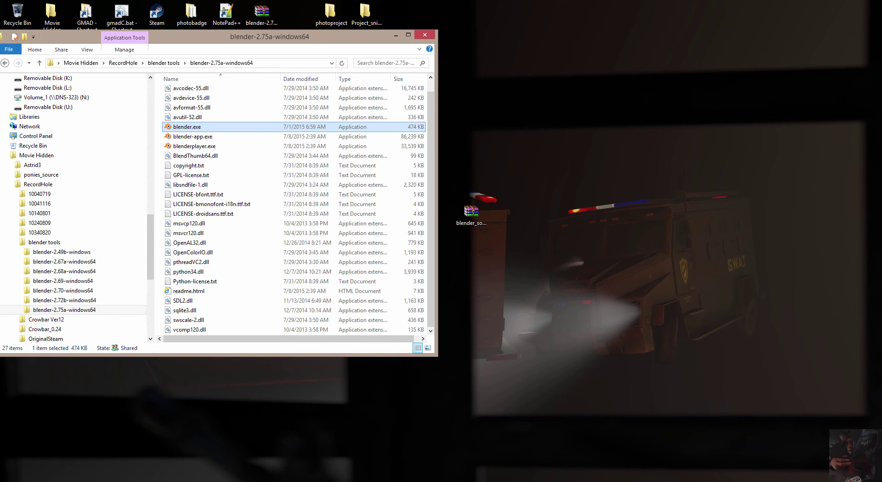
- Examine the user's 2.75 folder under Blender Foundation\Blender in AppData\Roaming, and minimize both folder windows
click(233, 480)
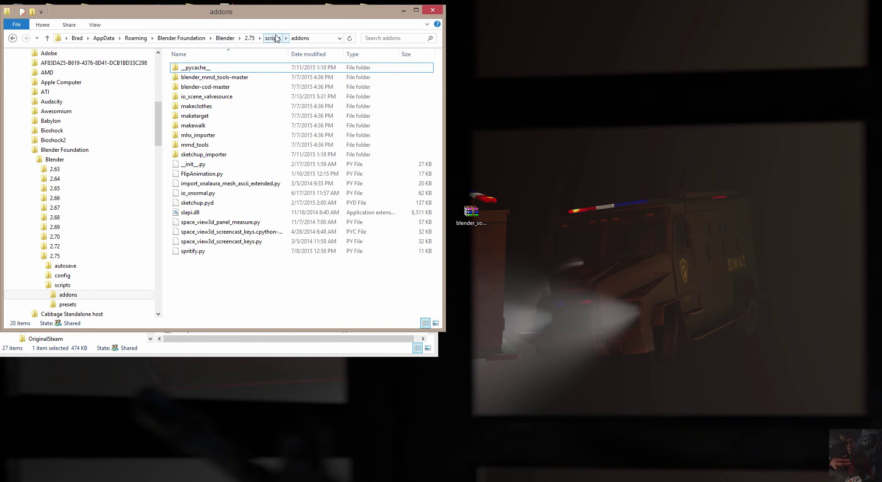
click(250, 39)
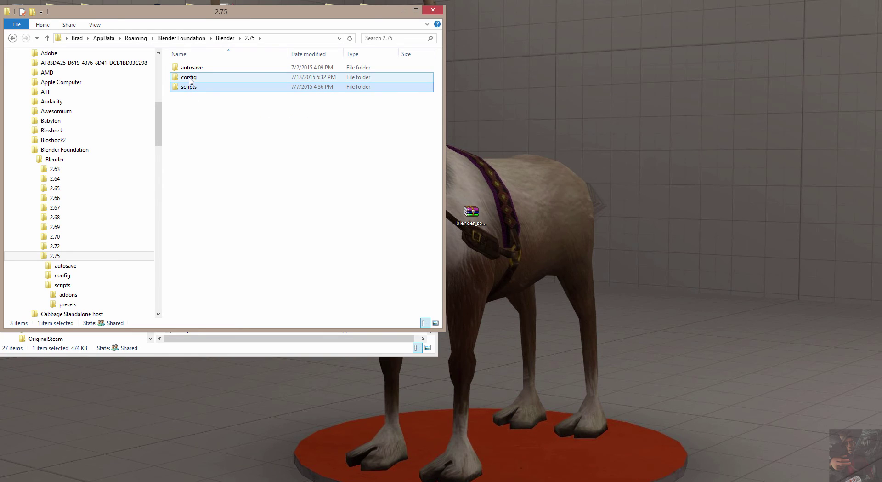
click(38, 256)
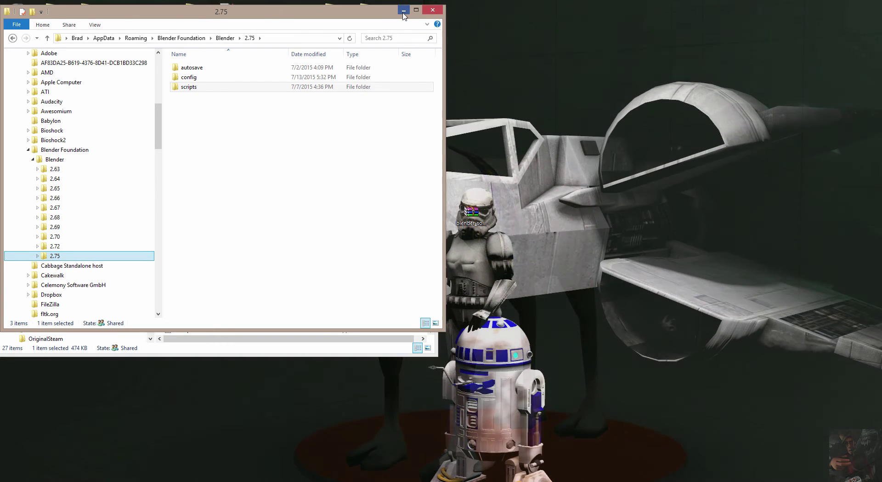
click(402, 13)
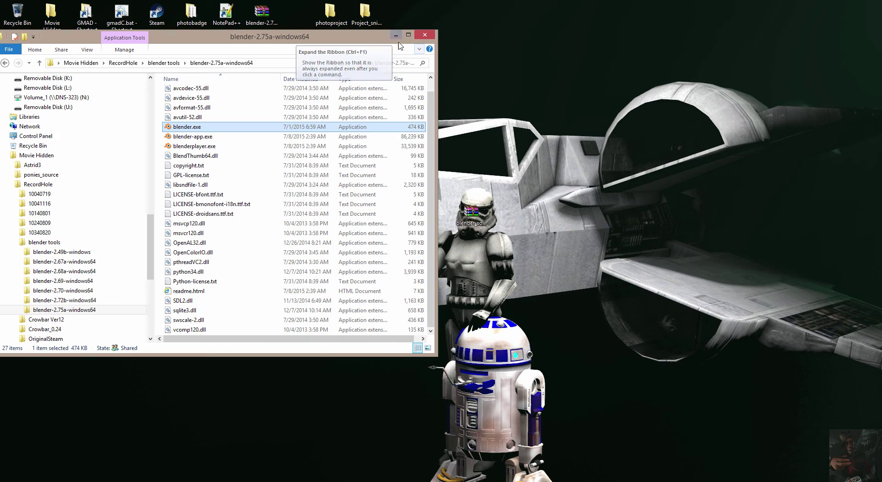
click(395, 35)
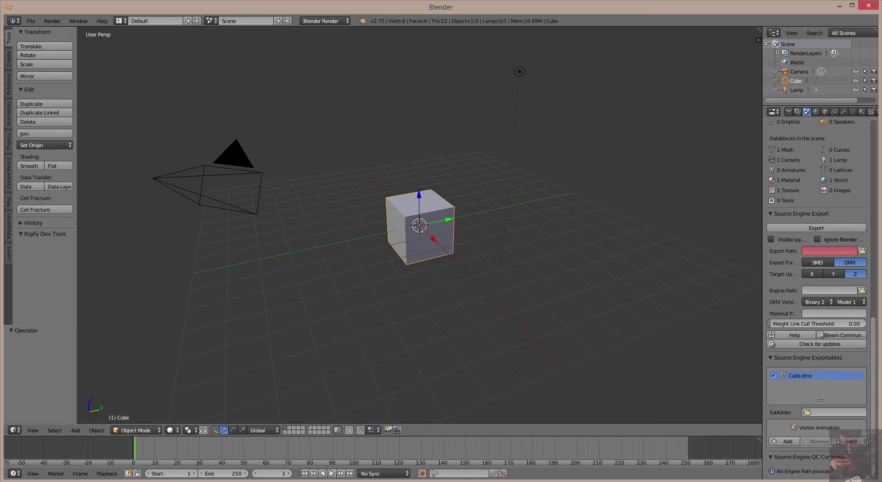
- Check for updates to Blender Source Tools from the Source Engine Export section, and close Blender
click(824, 344)
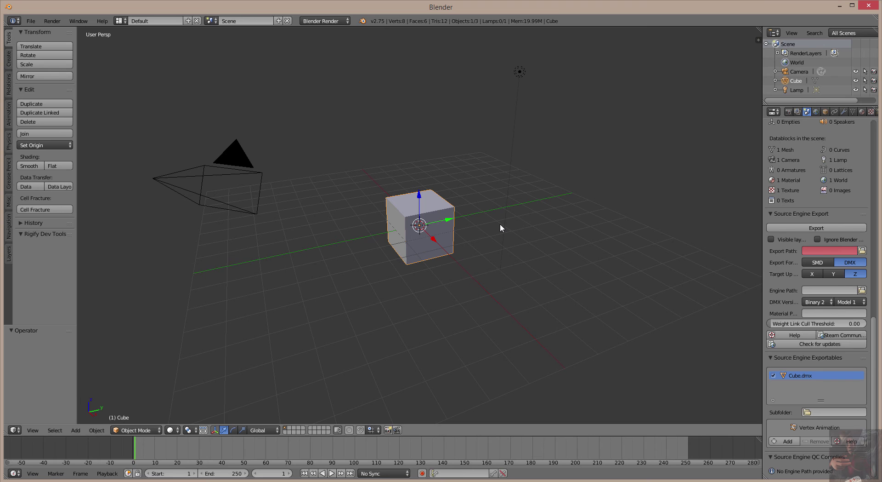
click(869, 6)
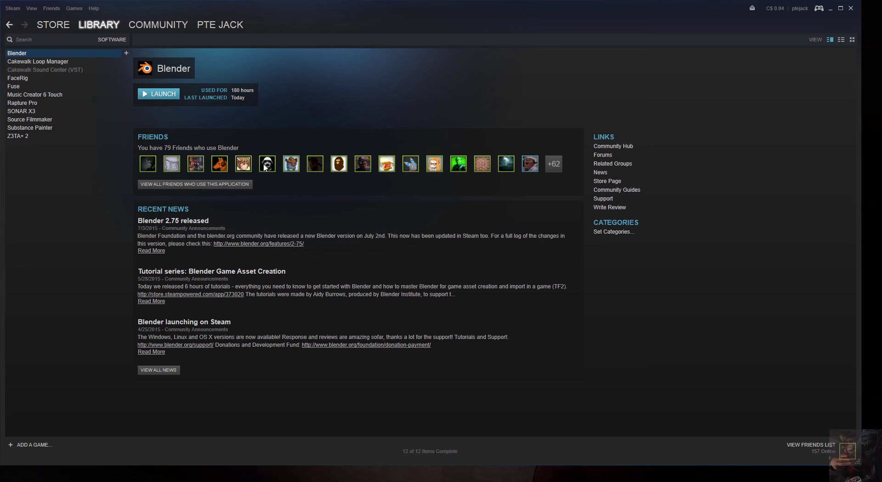
- Launch Blender from the Steam library, close that instance, and launch it again from the library
click(159, 94)
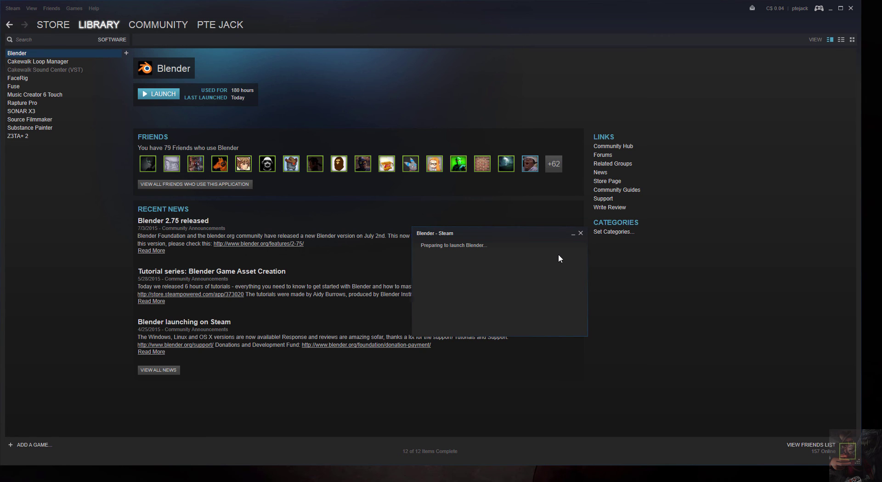
click(435, 265)
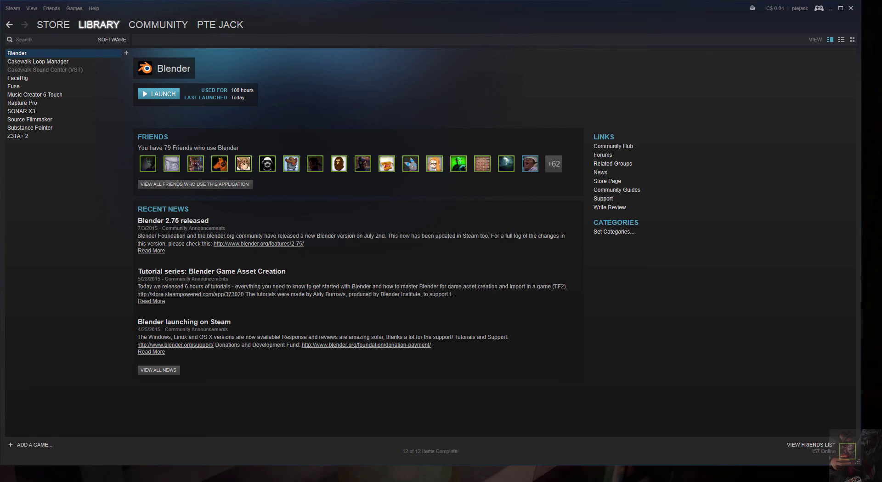
key(alt+Tab)
click(871, 5)
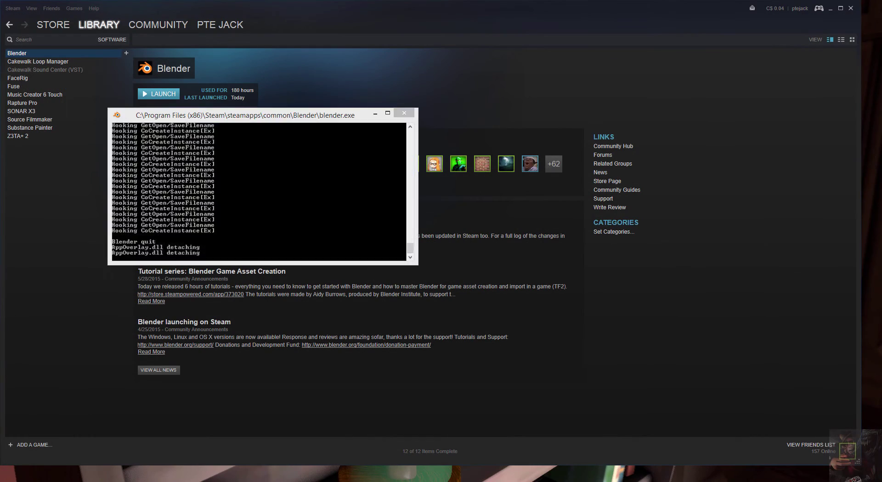
click(162, 94)
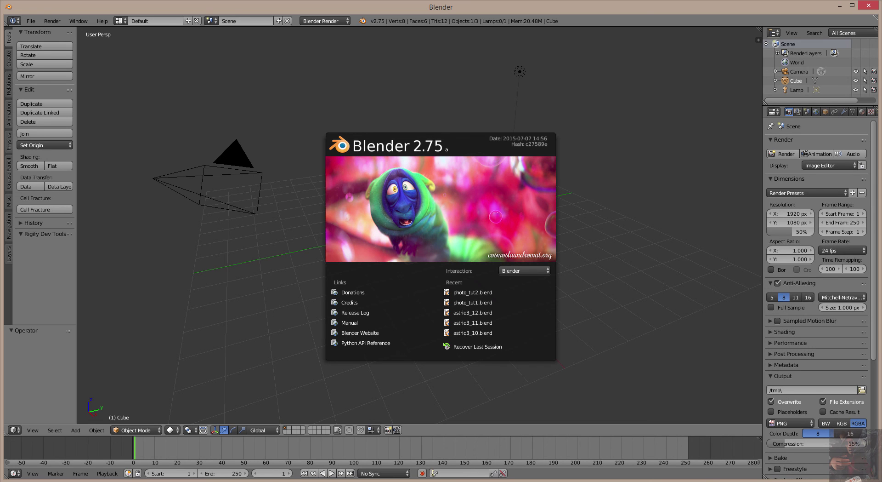
- Inspect the available file actions for blender.exe in Steam's common\Blender folder, and minimize the folder window
click(281, 394)
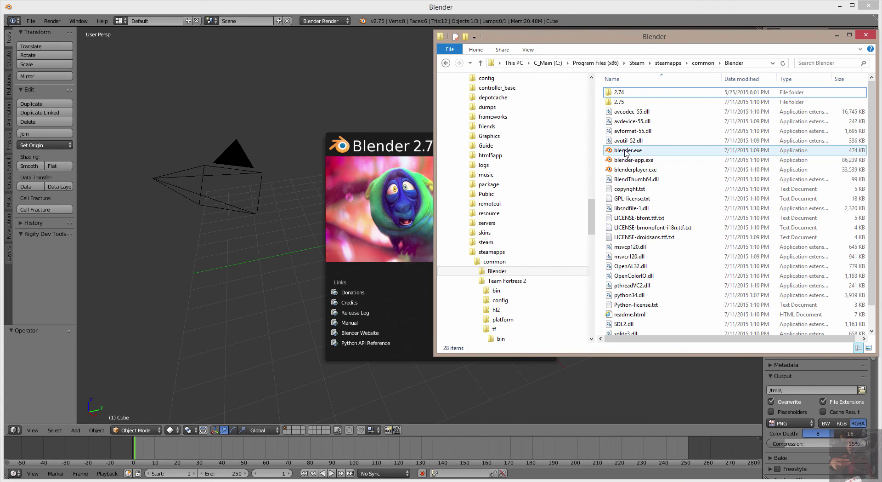
right_click(626, 151)
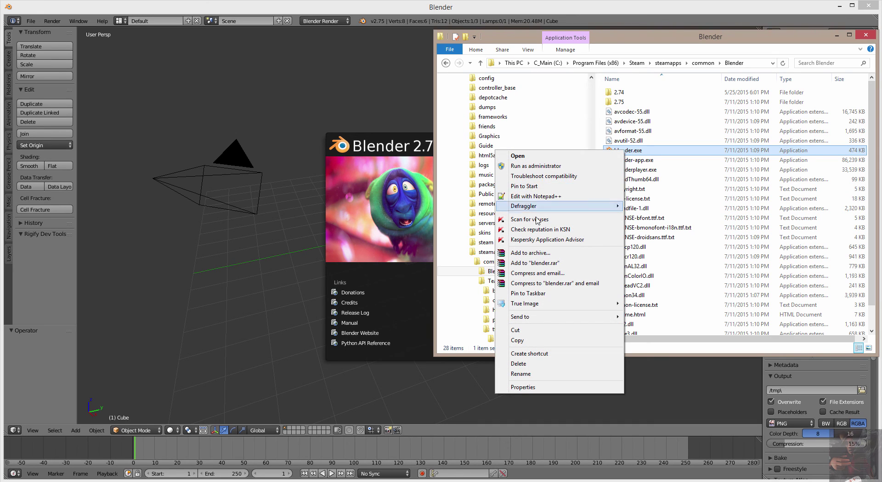
click(837, 36)
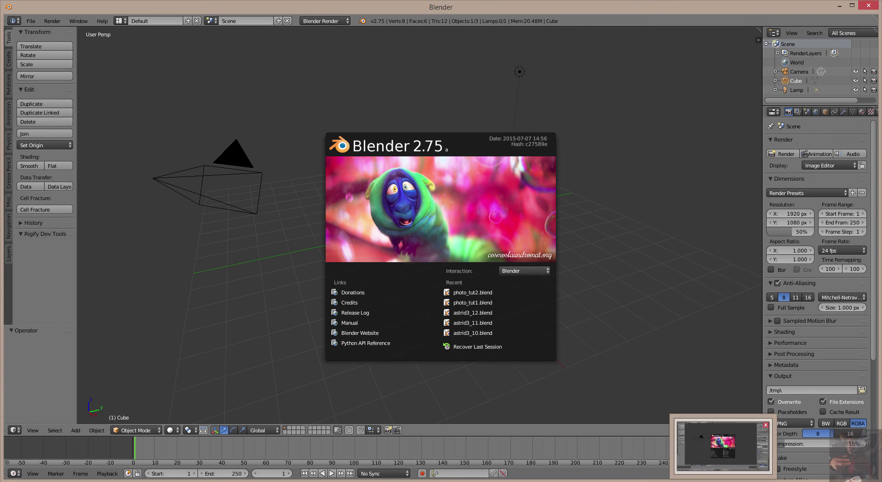
- Start another Blender instance from the running program's taskbar entry, dismiss the splash screen, and close Blender and the Steam window
right_click(723, 480)
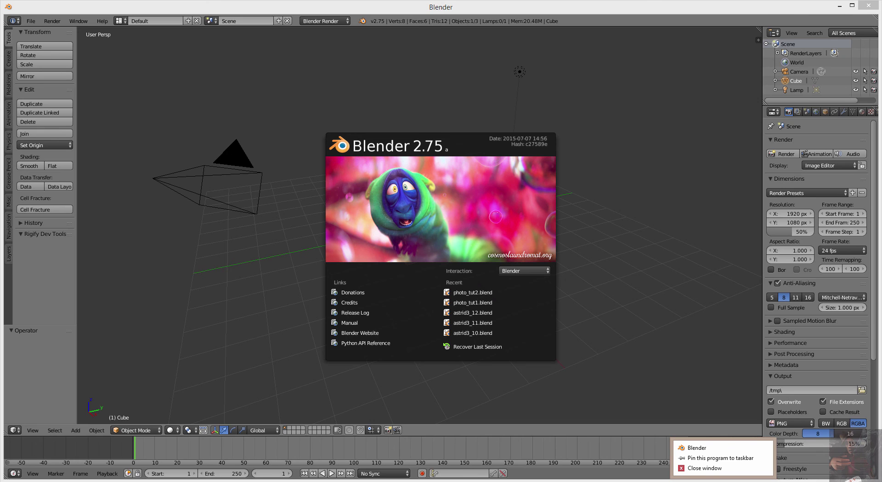
click(698, 447)
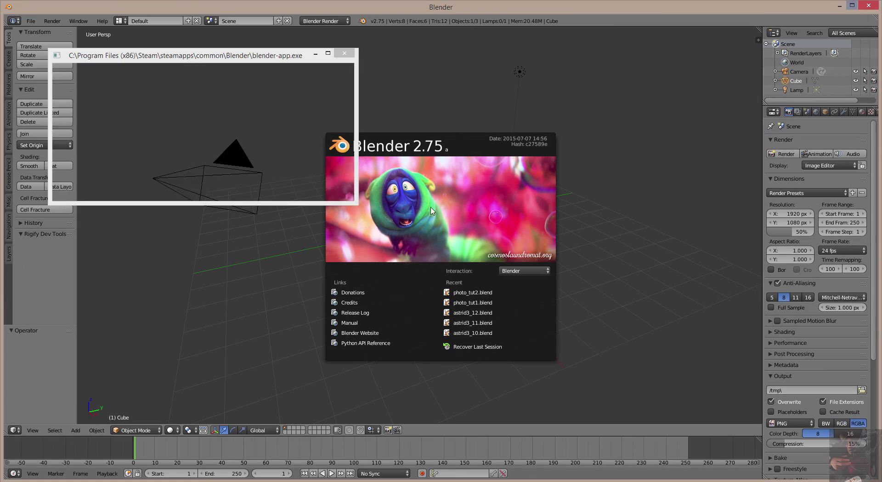
click(644, 162)
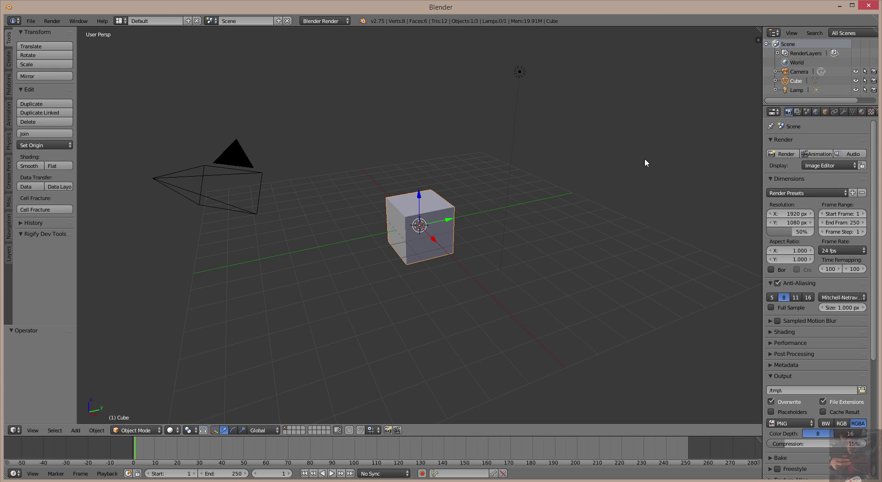
click(868, 5)
click(851, 7)
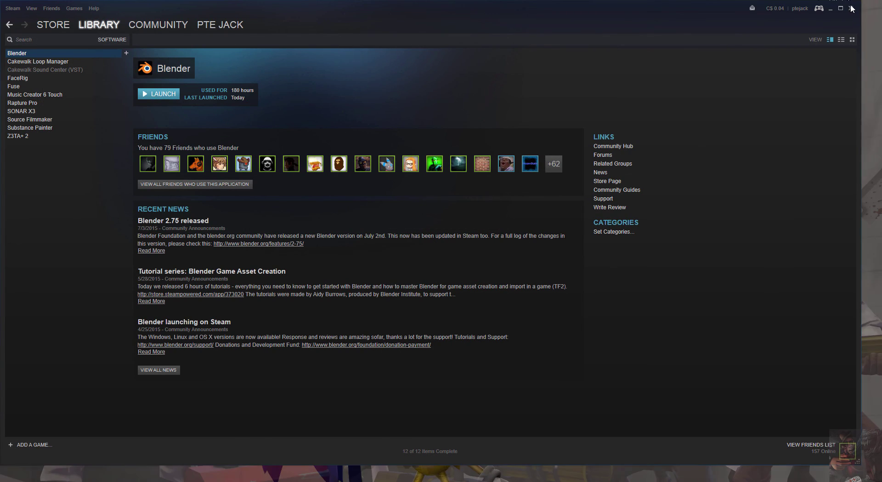